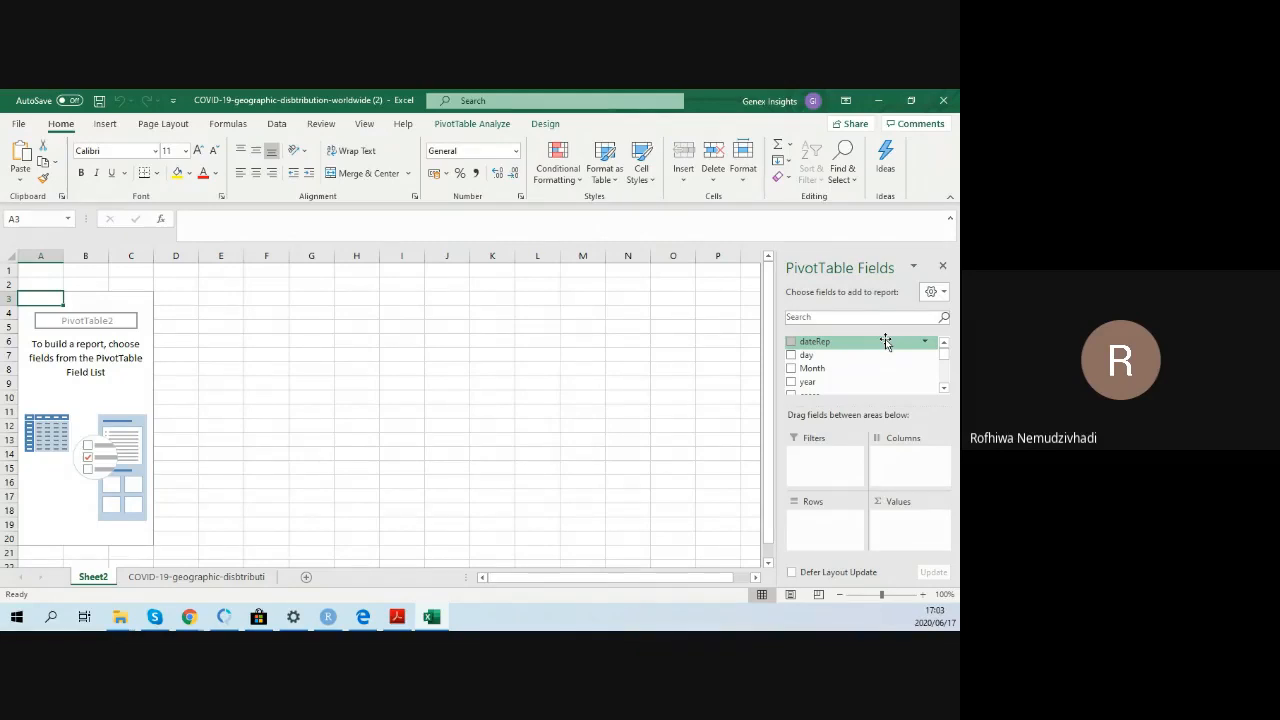
Step: Add the dateRep field to the pivot table's columns and the year field to its report filters
click(943, 389)
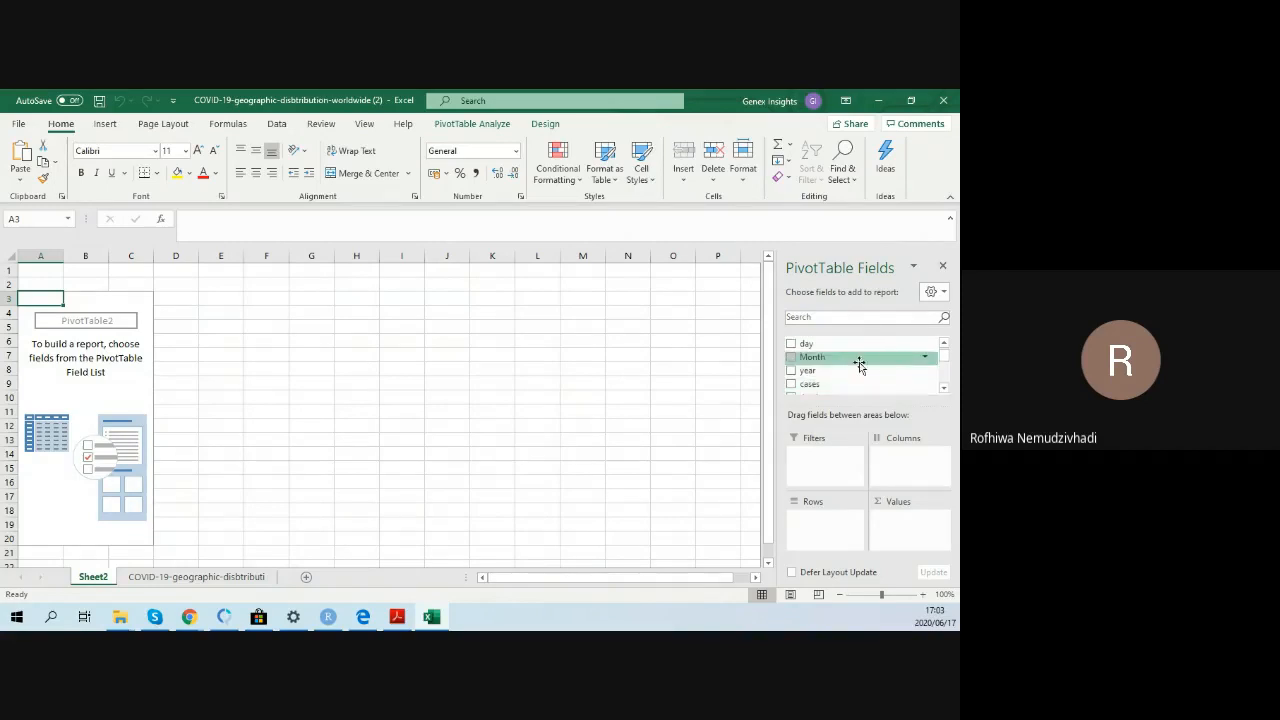
click(944, 343)
drag(857, 341, 905, 462)
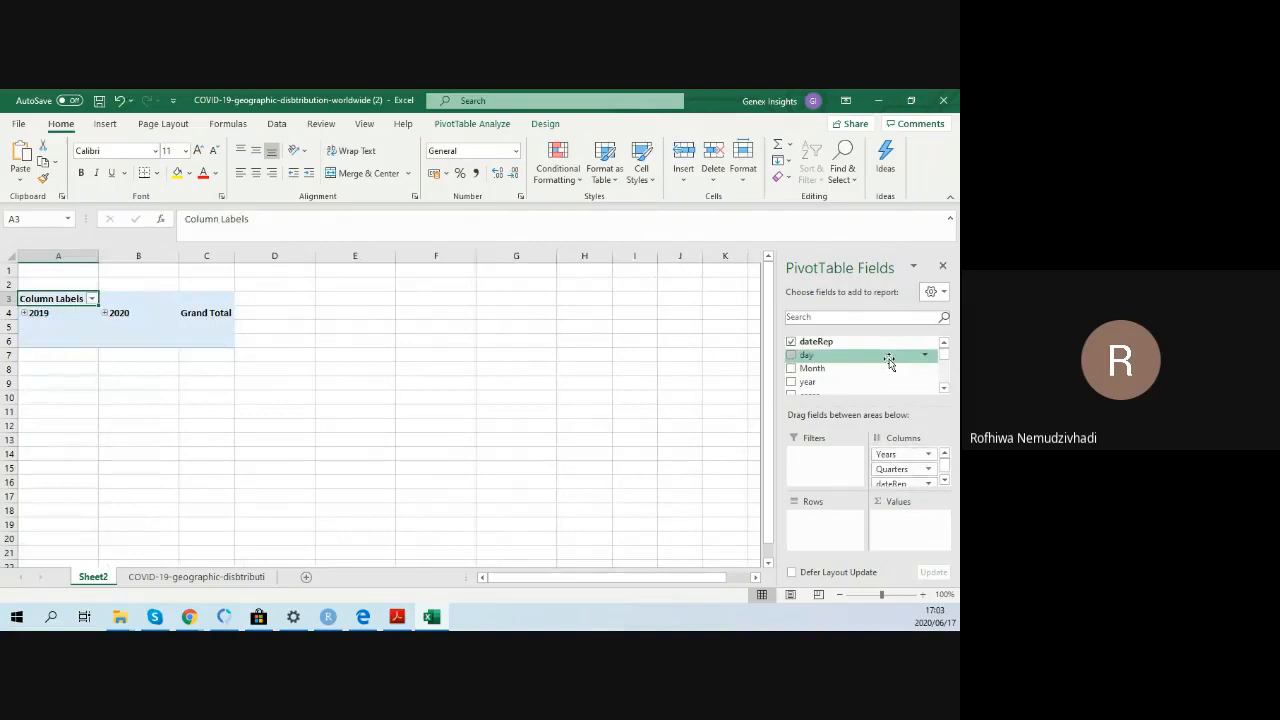
drag(878, 388, 815, 462)
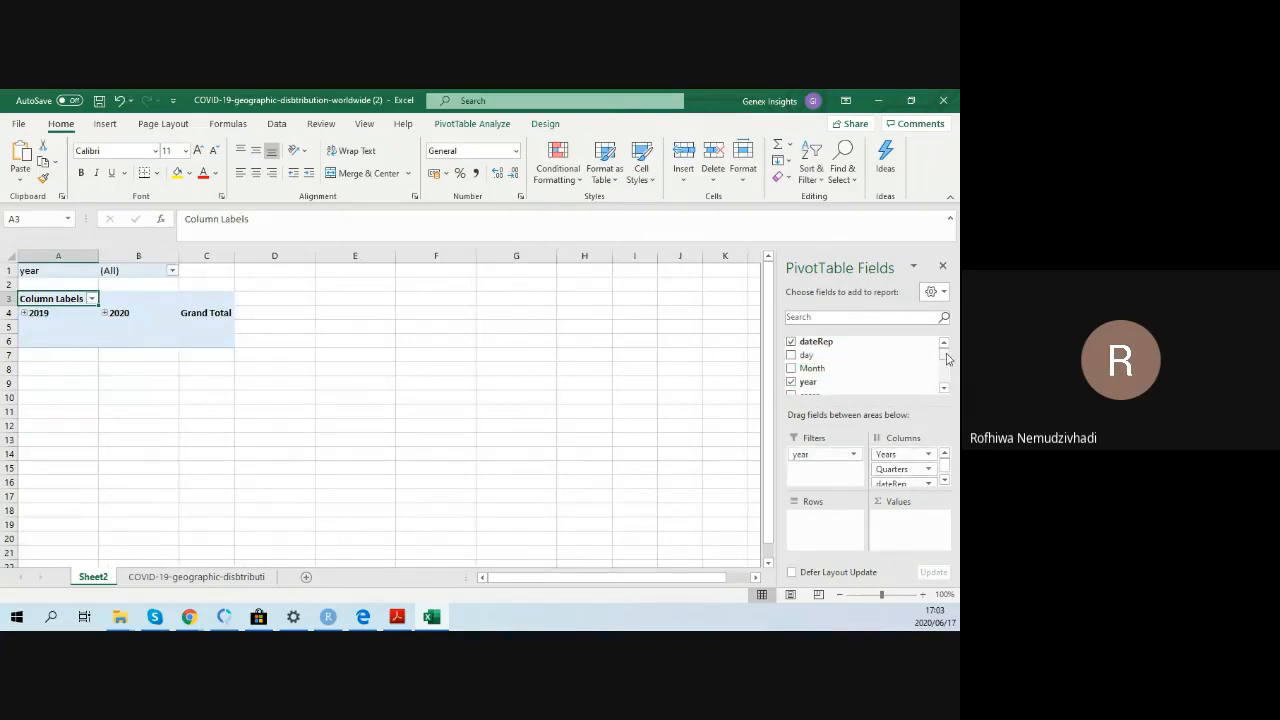
Step: Enlarge the PivotTable field list and add the Country field to the pivot table's rows
drag(904, 406, 910, 457)
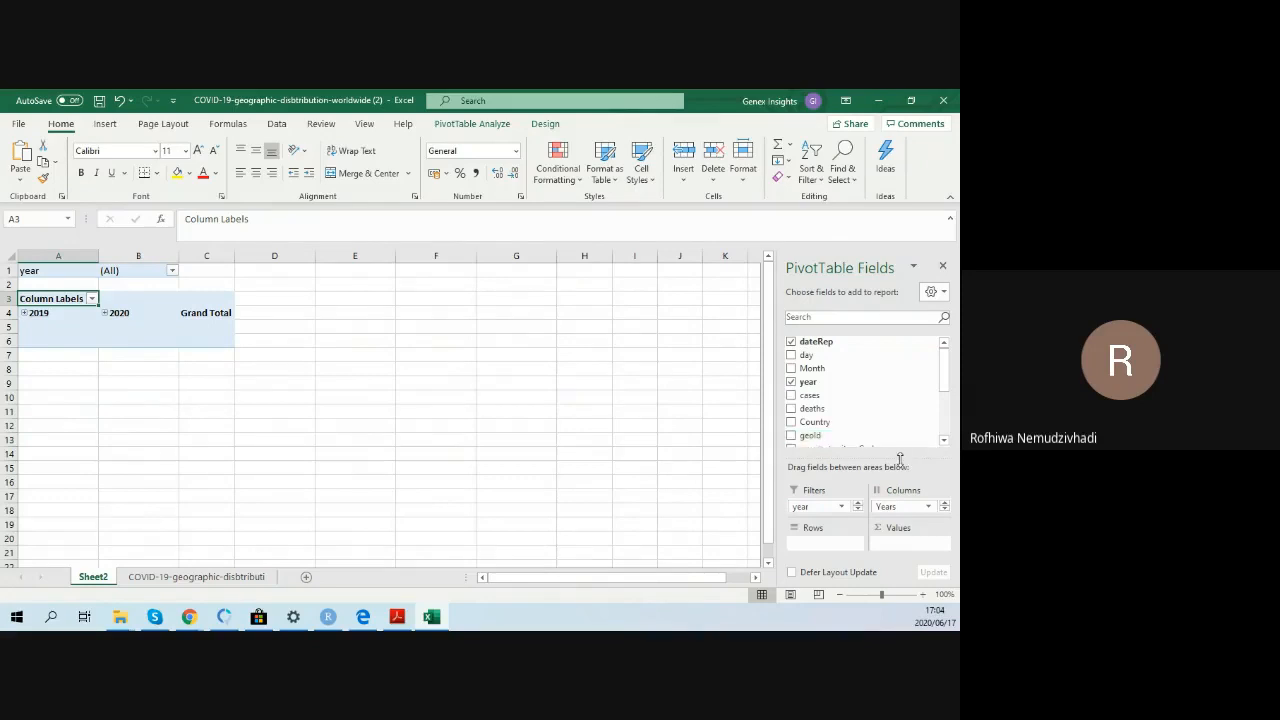
click(945, 441)
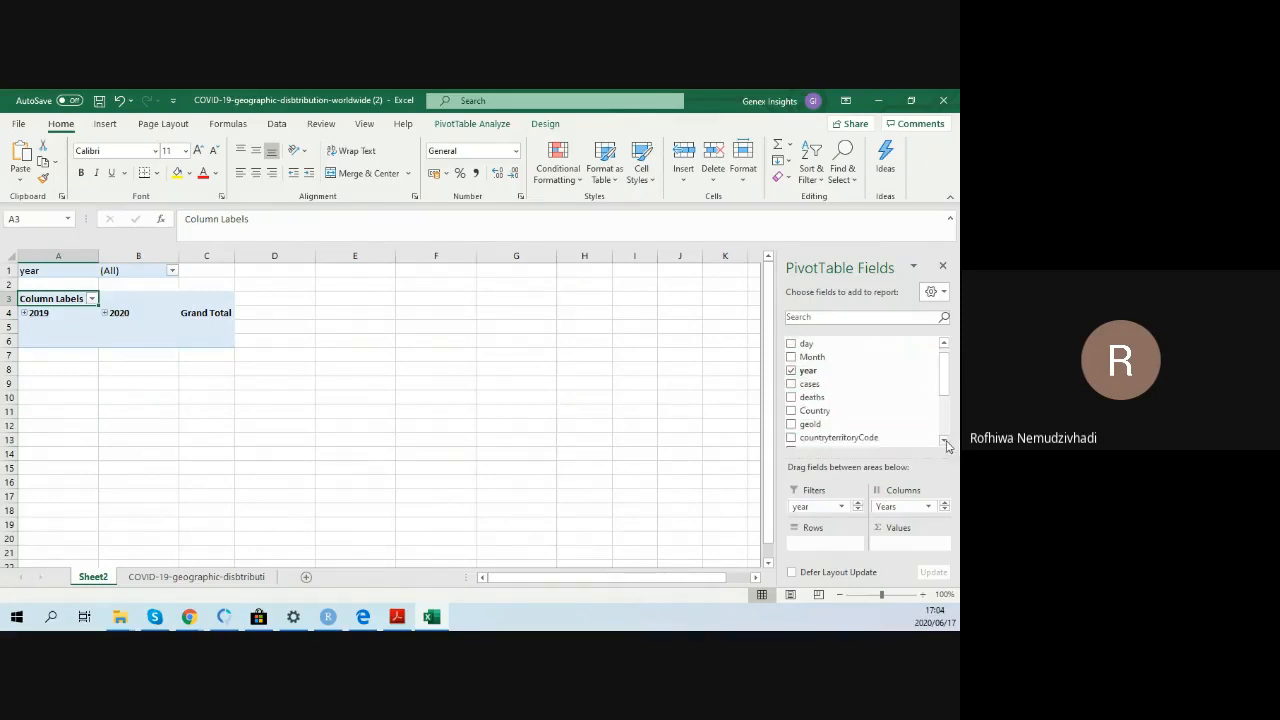
click(945, 441)
click(945, 441)
click(945, 441)
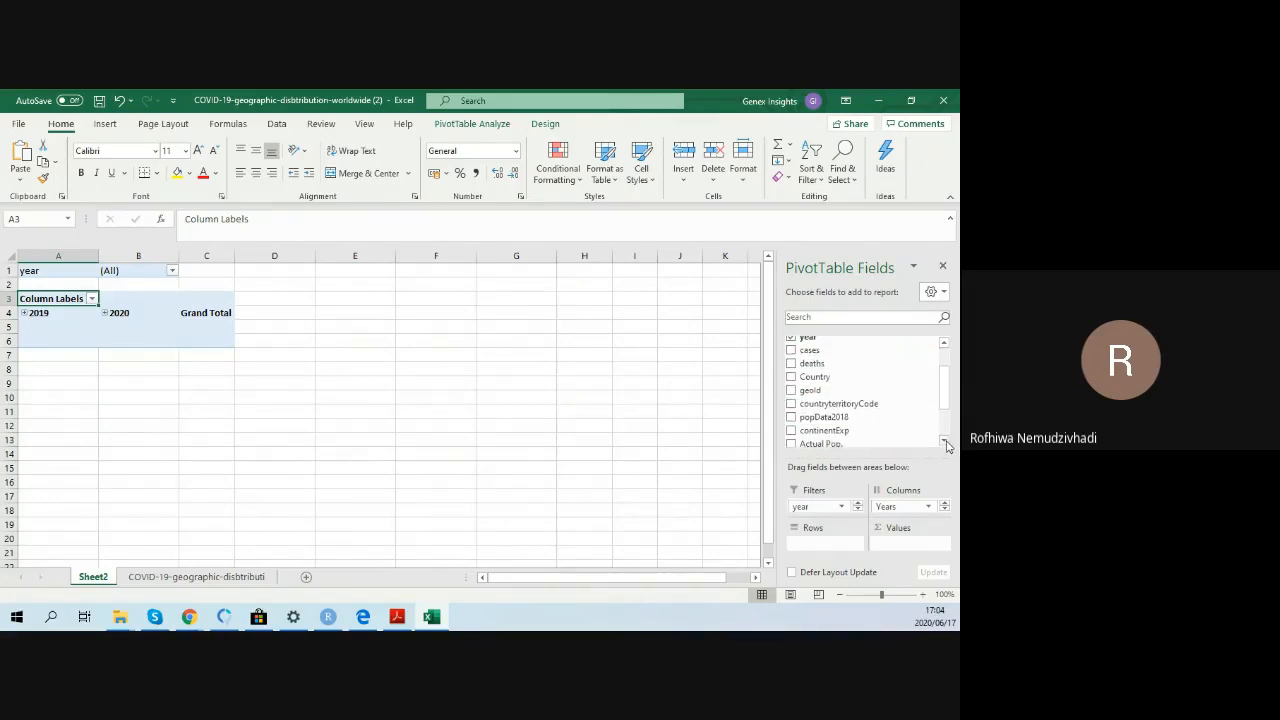
click(945, 441)
click(945, 441)
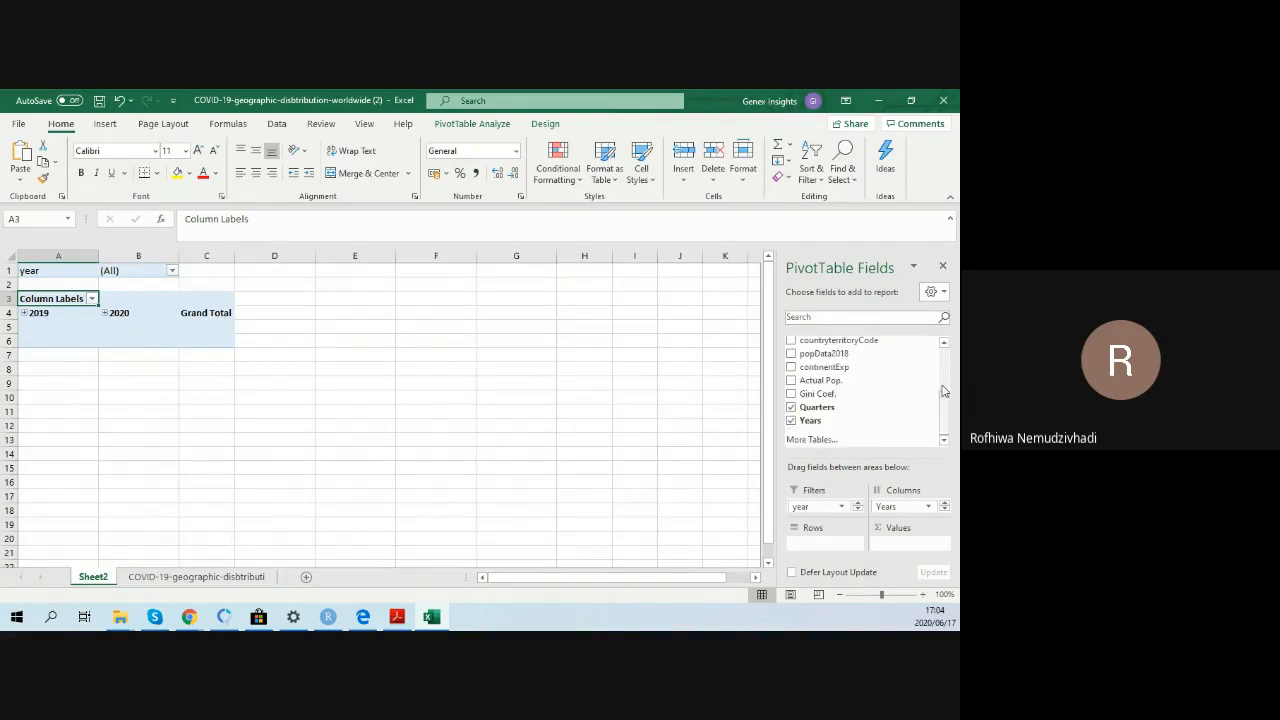
click(941, 345)
click(941, 345)
click(941, 345)
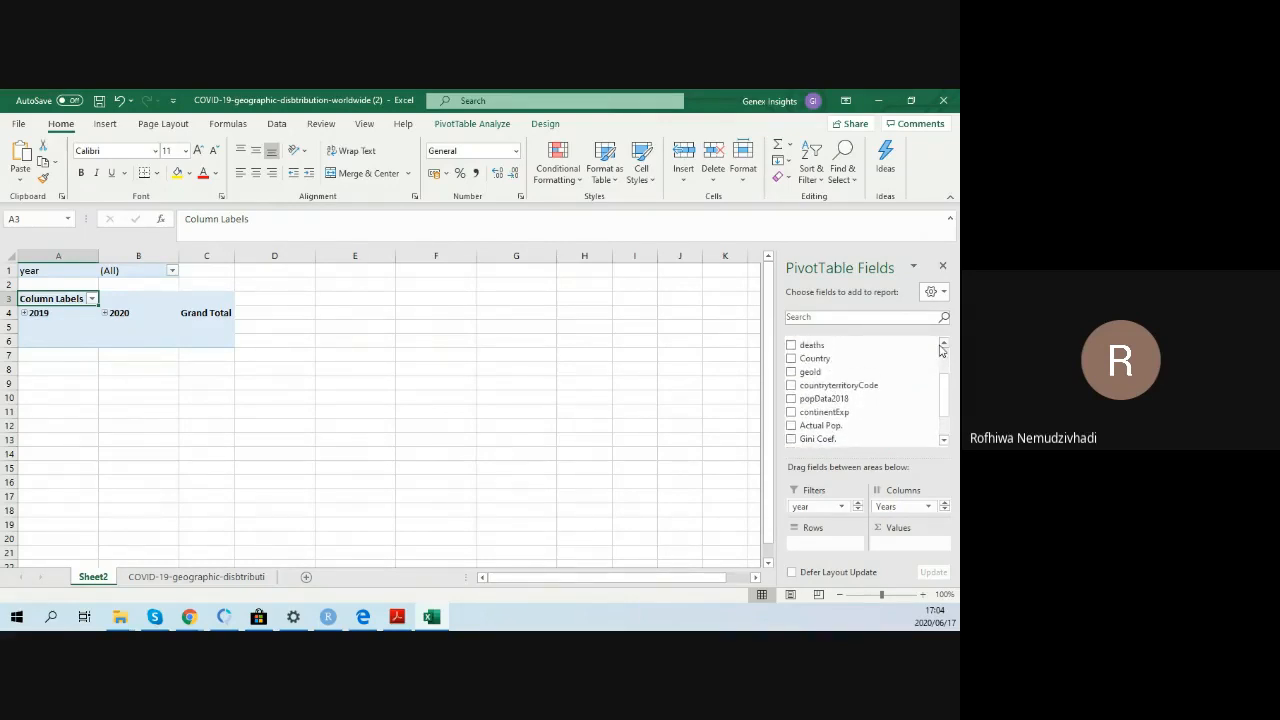
drag(830, 358, 826, 544)
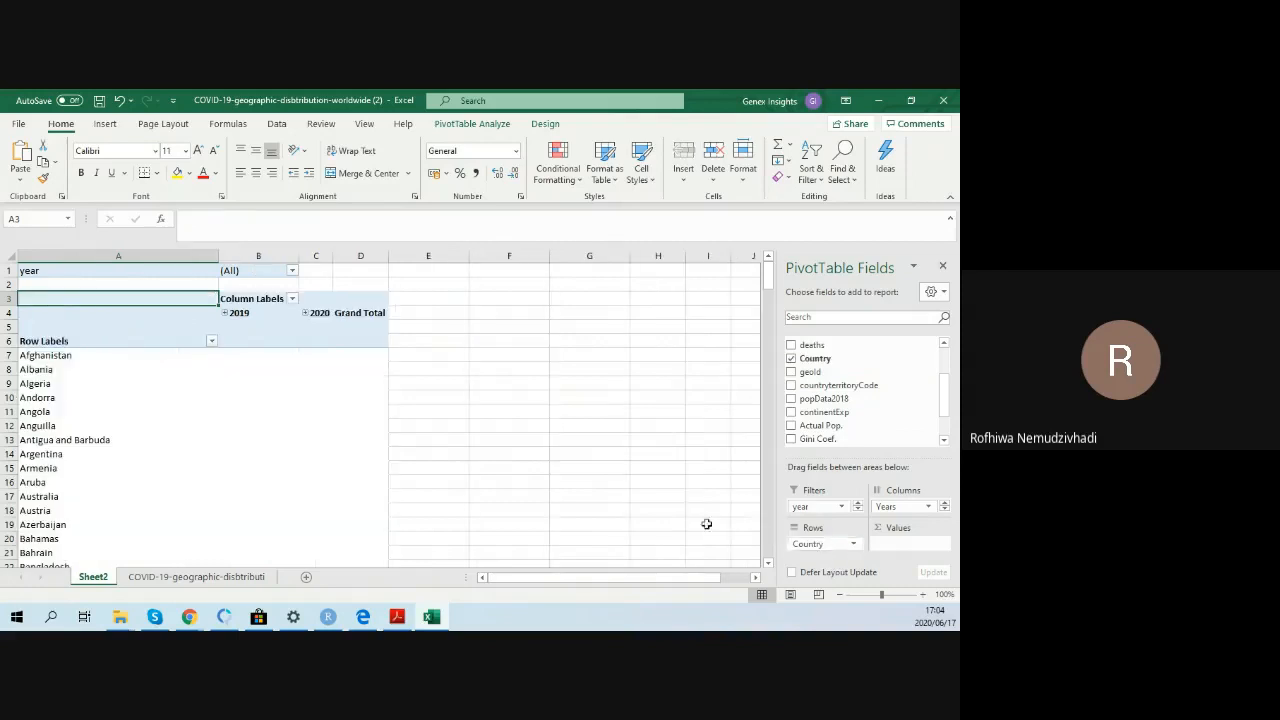
click(76, 372)
click(77, 425)
click(360, 354)
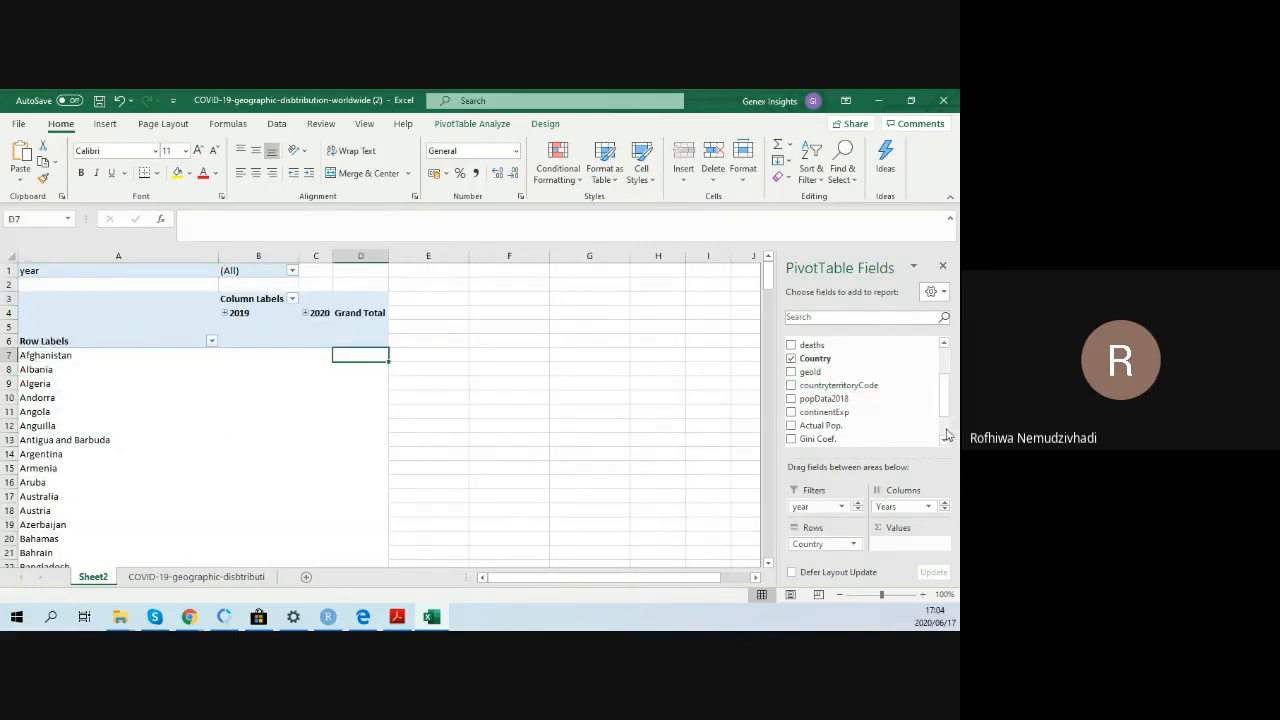
Step: Add the cases field to the pivot table's values as a sum
click(941, 342)
click(941, 342)
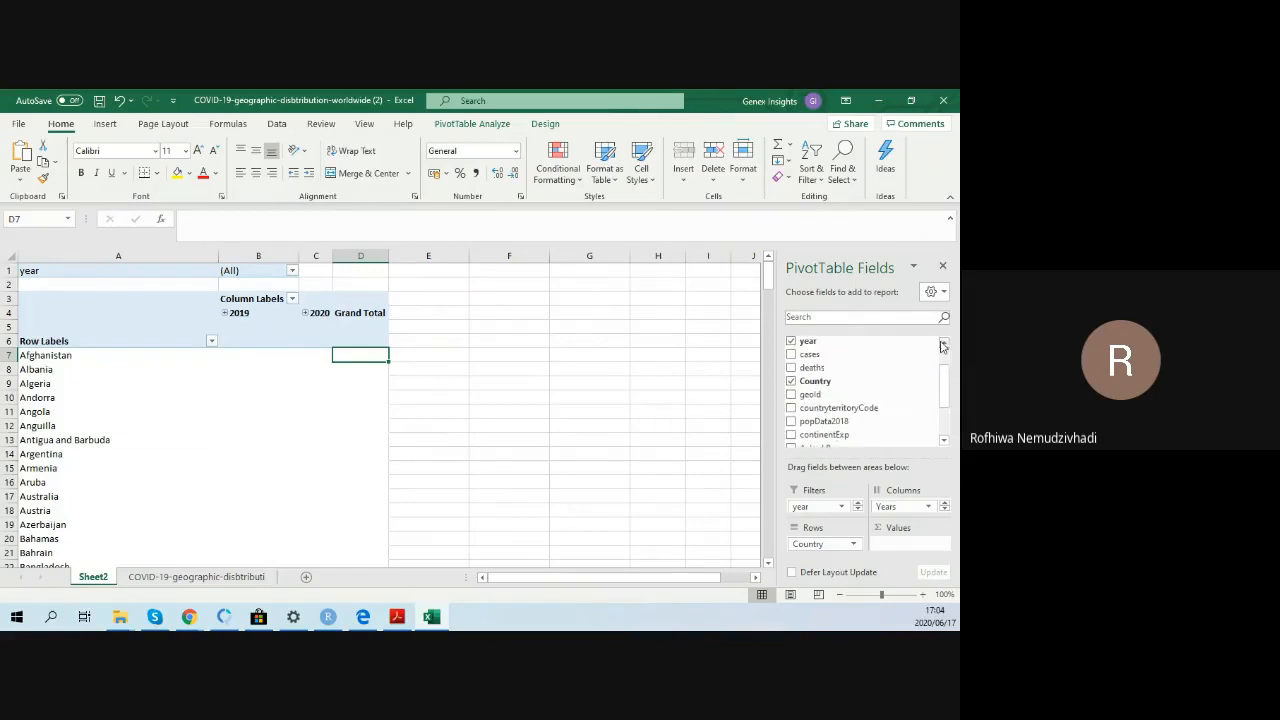
click(941, 342)
drag(858, 370, 928, 560)
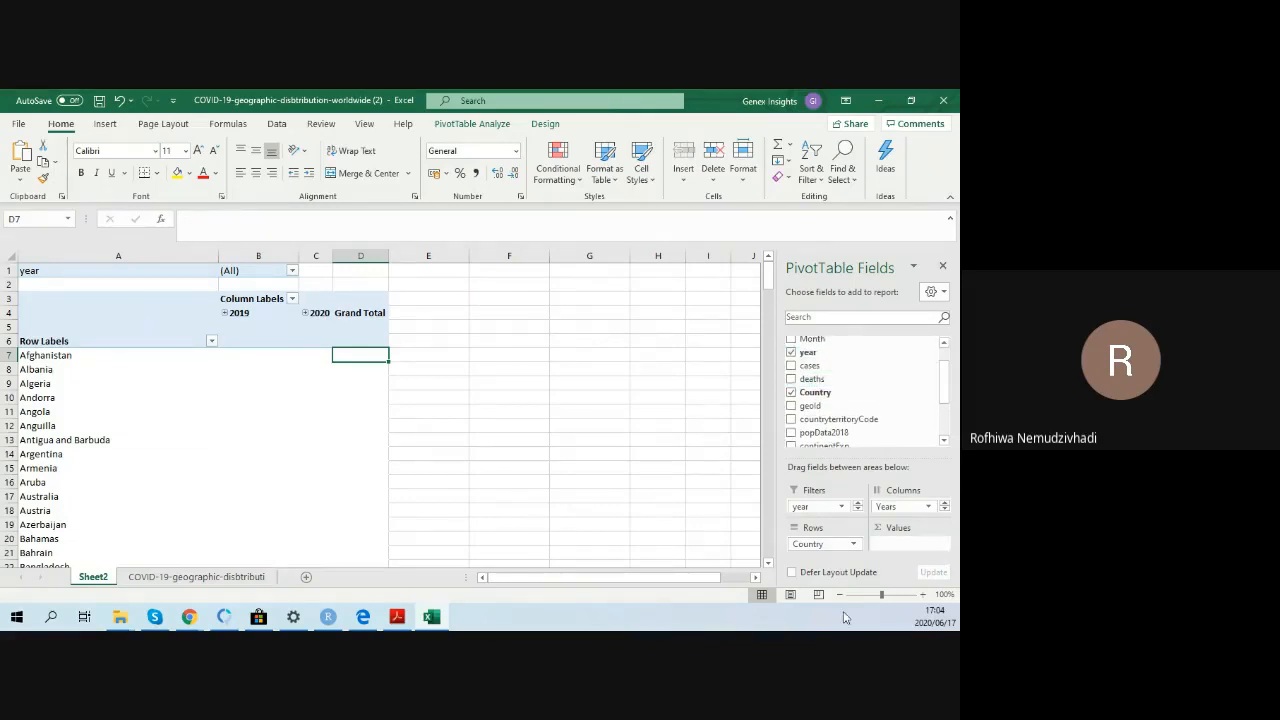
Step: Copy the whole pivot table in columns A to D and paste the duplicate starting at cell M1
drag(125, 256, 362, 252)
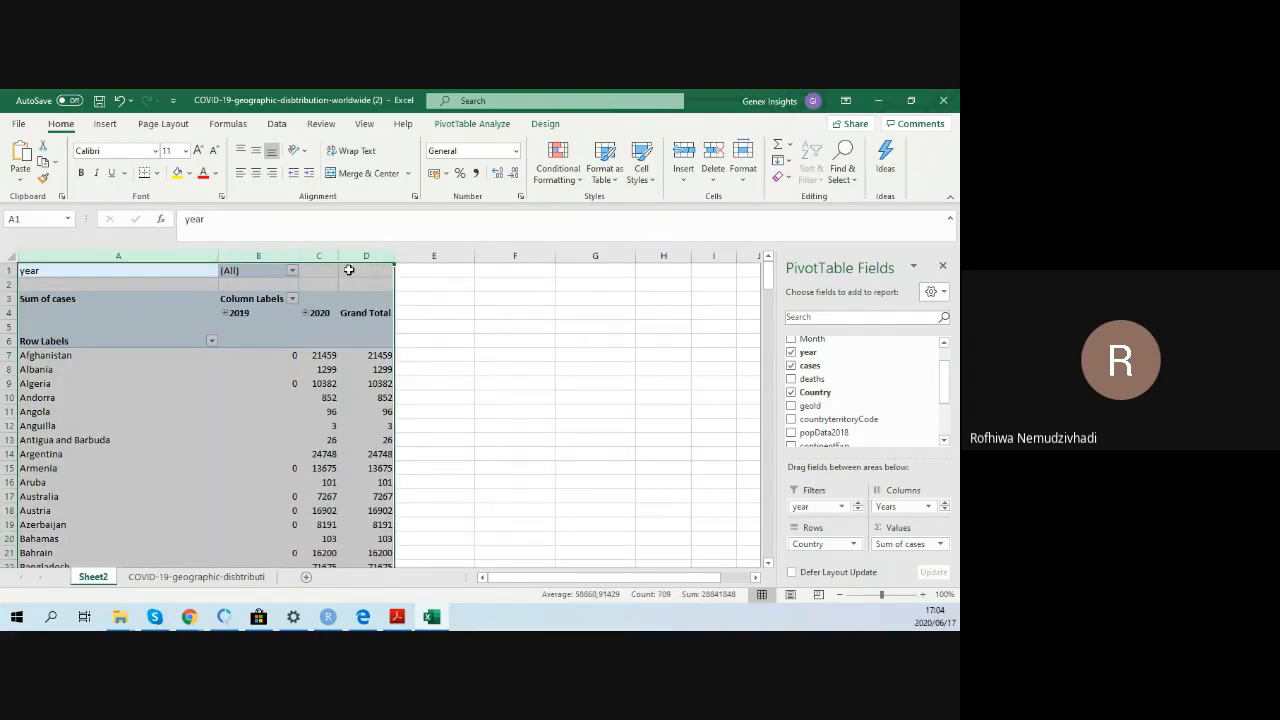
key(ctrl+c)
click(731, 274)
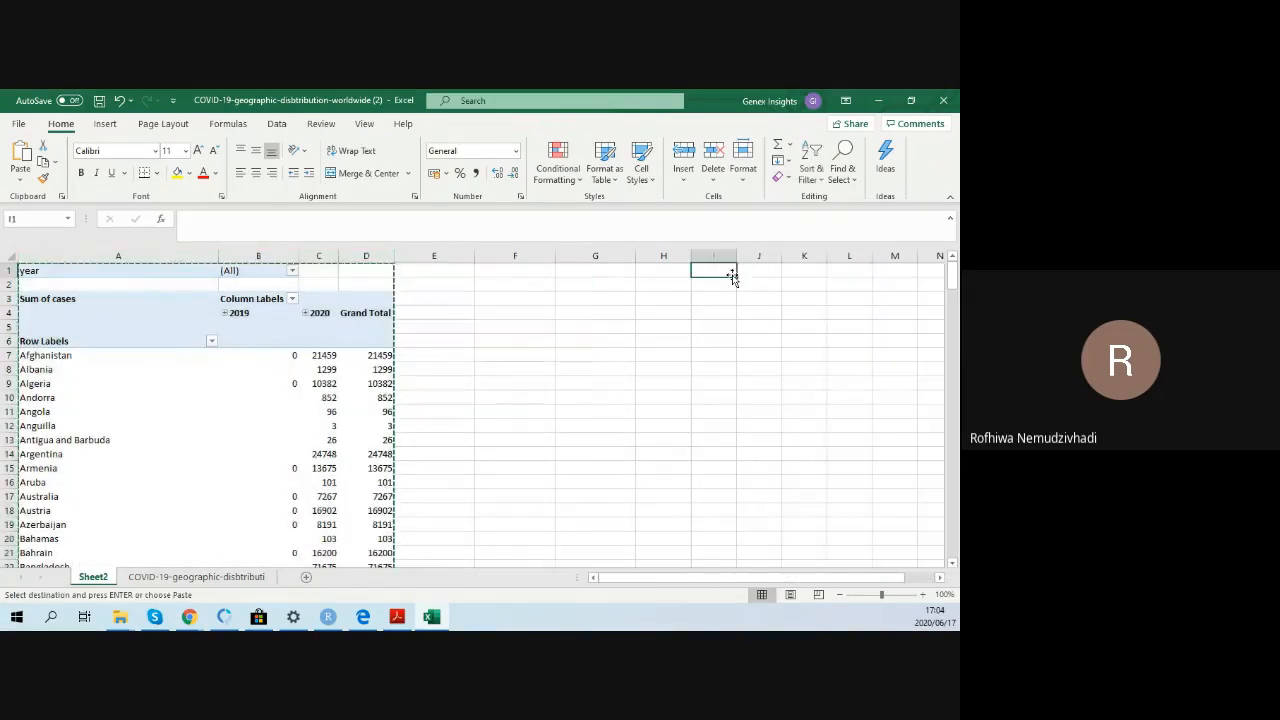
click(804, 271)
click(875, 270)
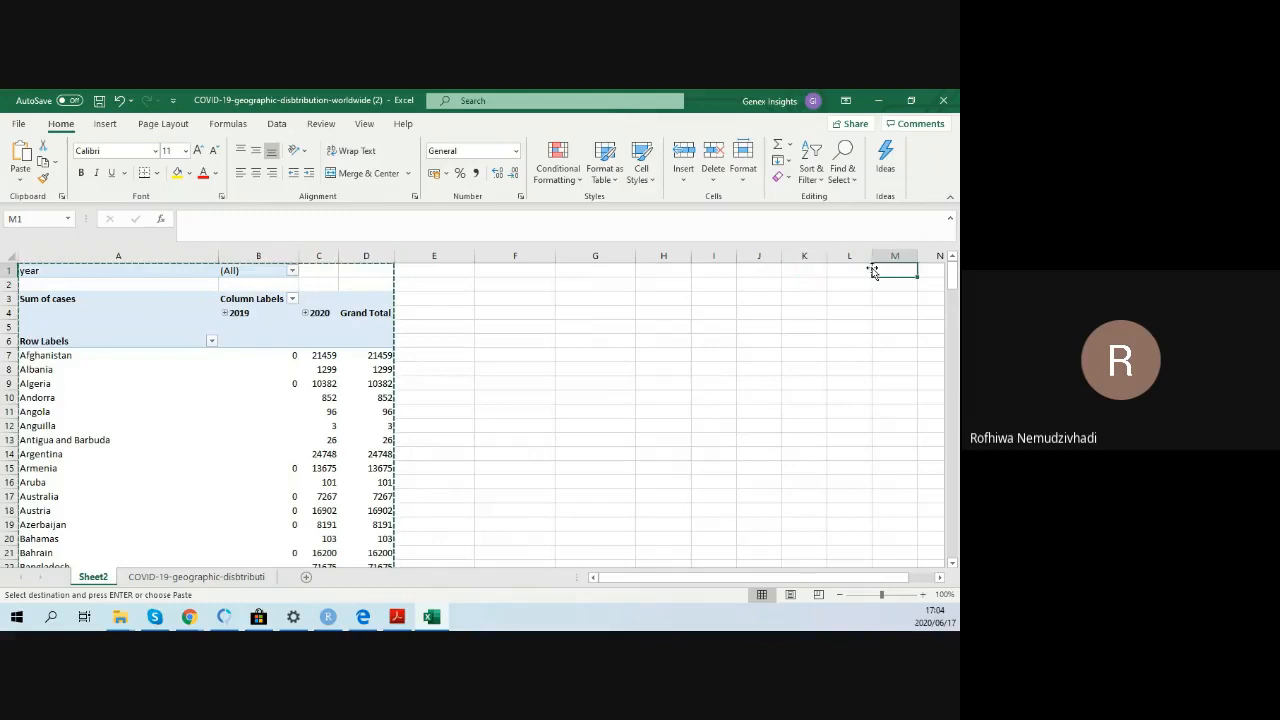
key(ctrl+v)
click(680, 298)
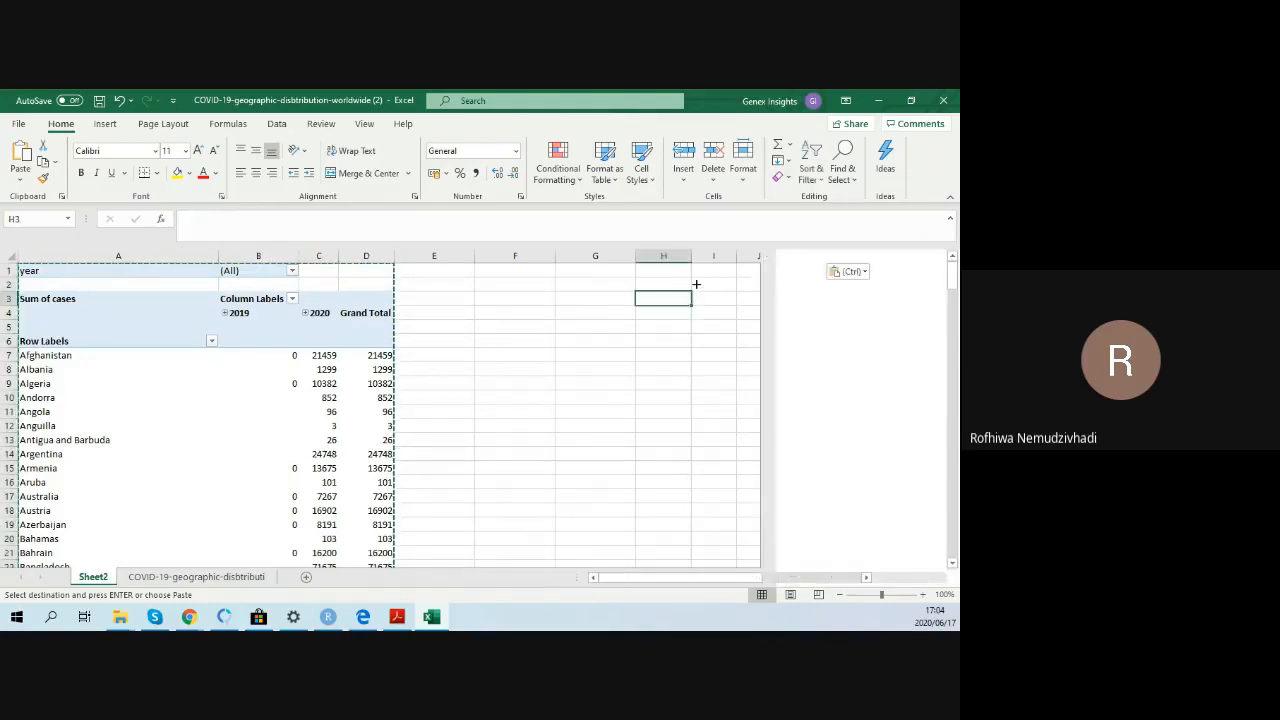
click(352, 298)
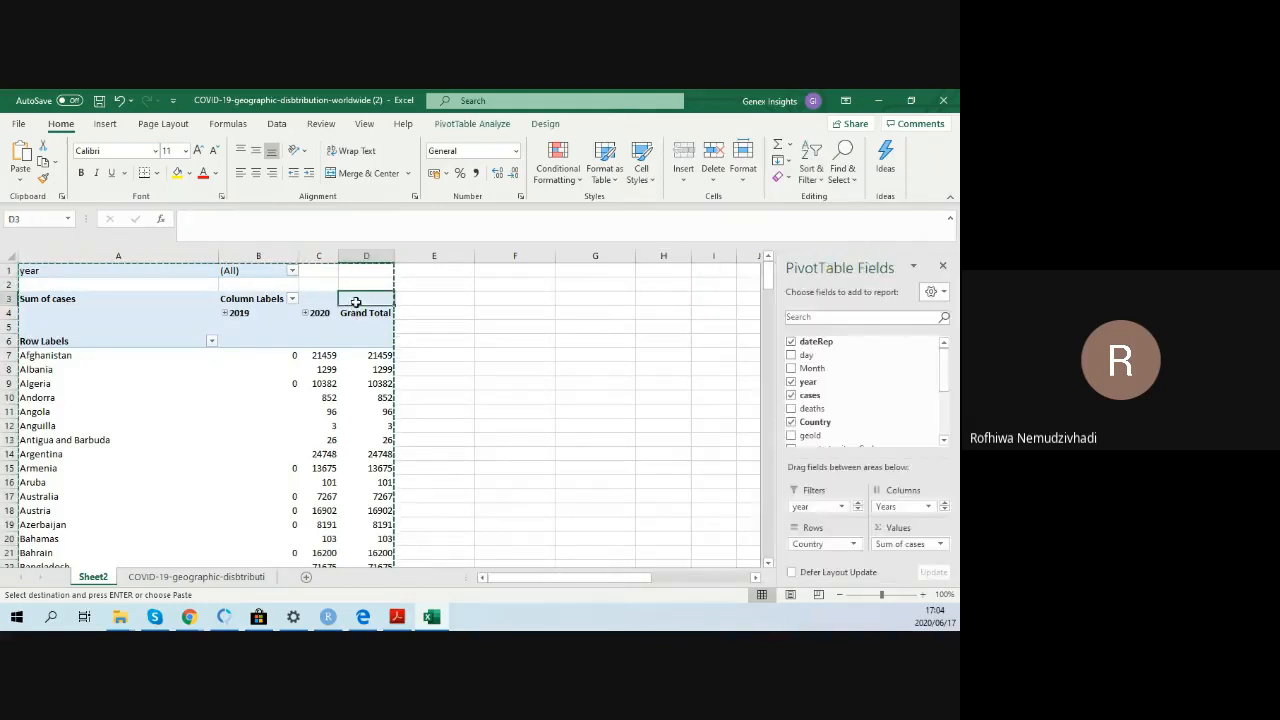
key(Escape)
Step: Replace the cases field with the deaths field in the values of the copied pivot table at column M
click(527, 318)
key(Right)
key(Right)
key(Right)
key(Right)
key(Right)
key(Right)
key(Right)
key(Right)
key(Right)
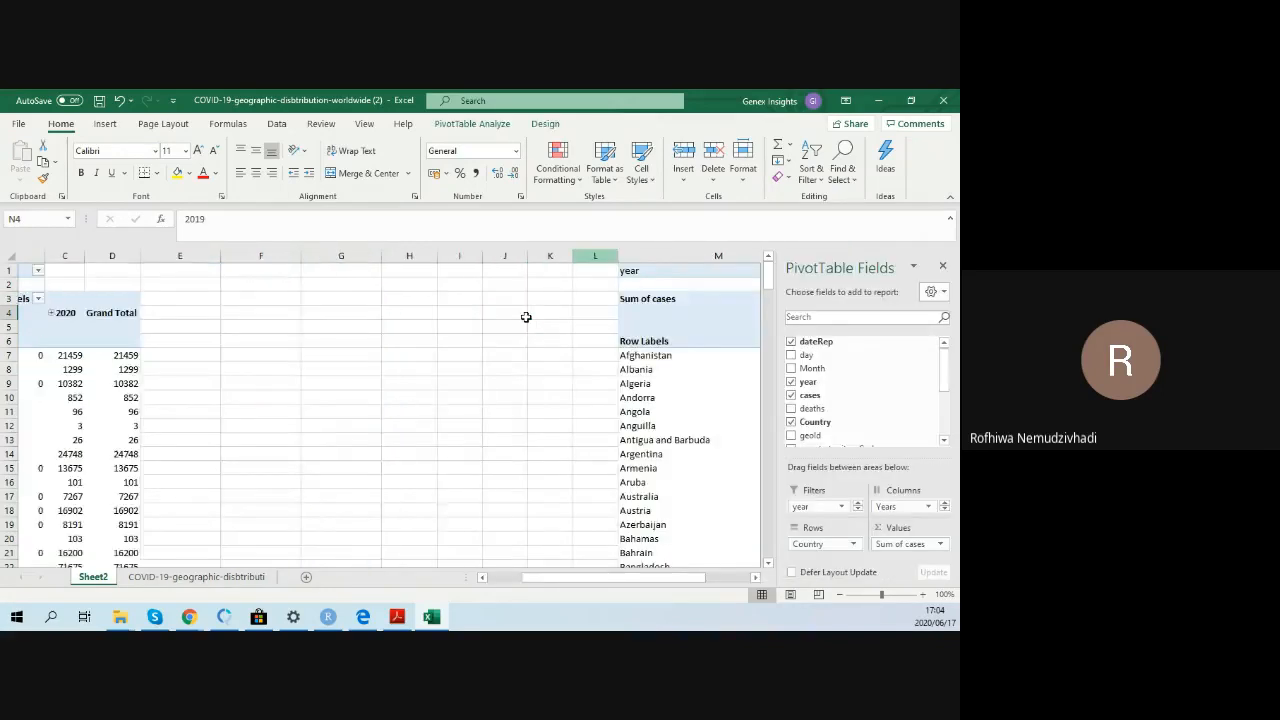
key(Down)
key(Down)
key(Down)
key(Down)
key(Down)
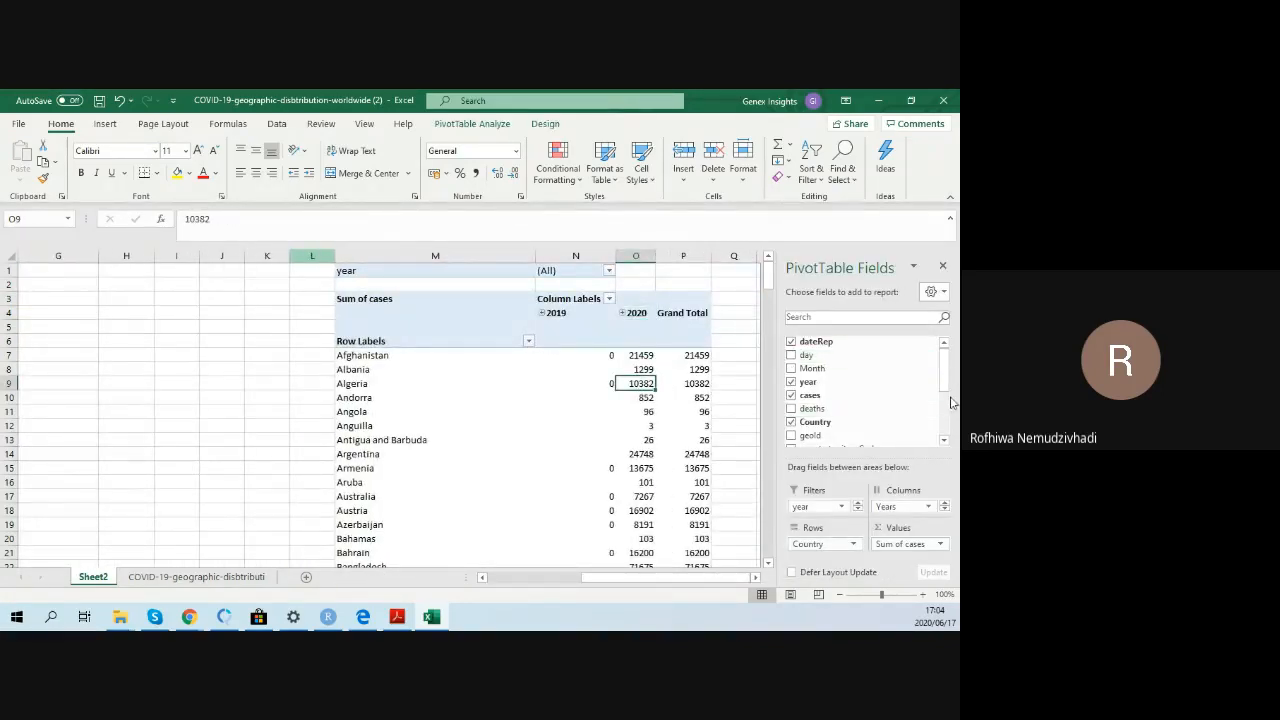
click(791, 396)
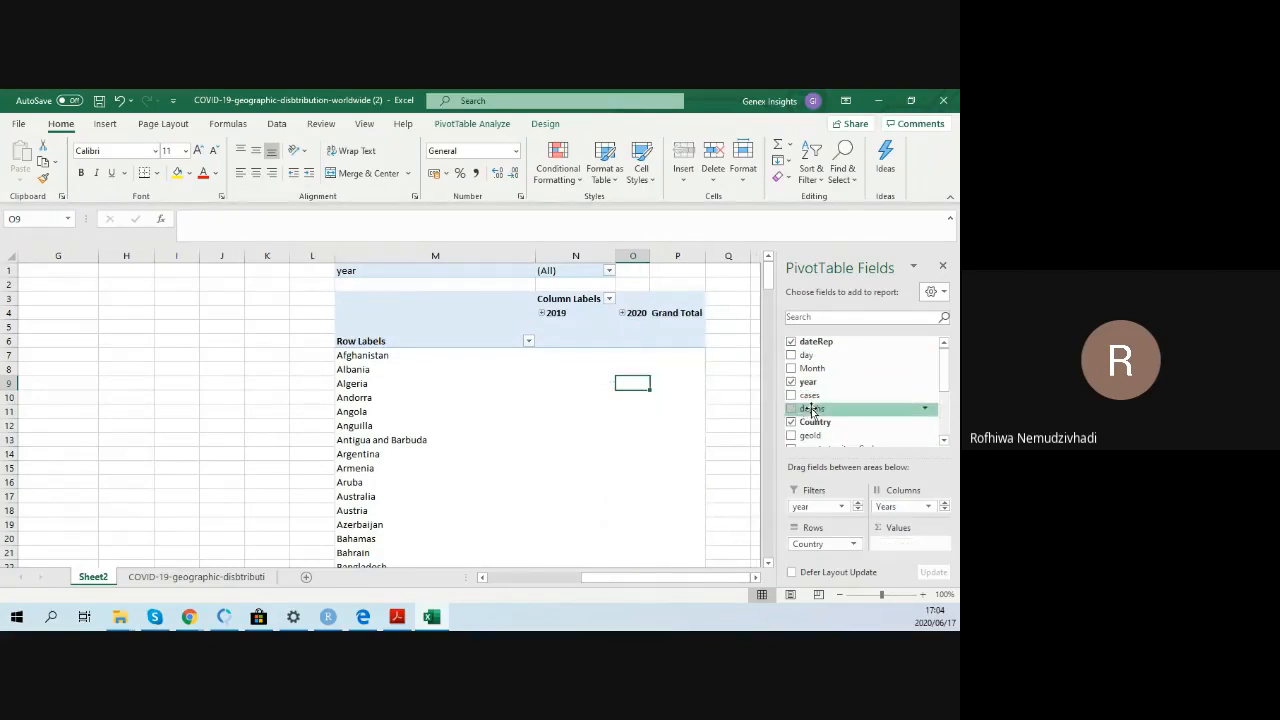
click(791, 409)
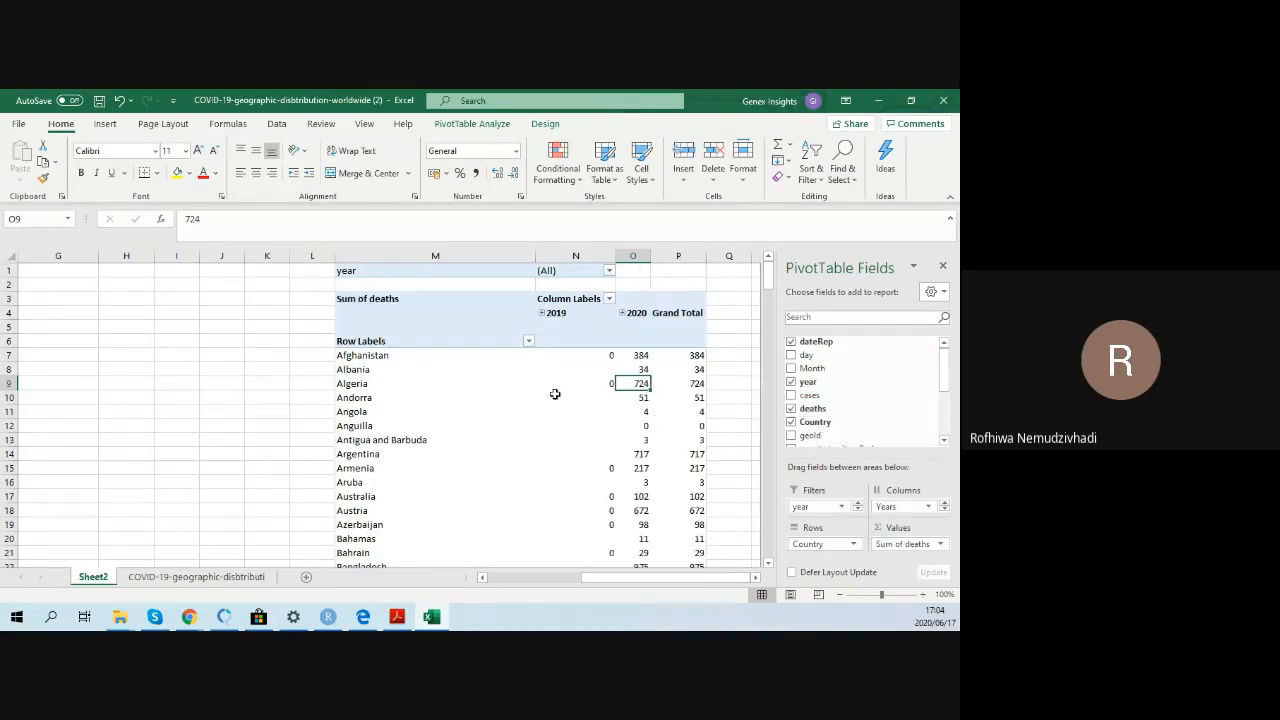
click(643, 356)
click(613, 358)
click(625, 378)
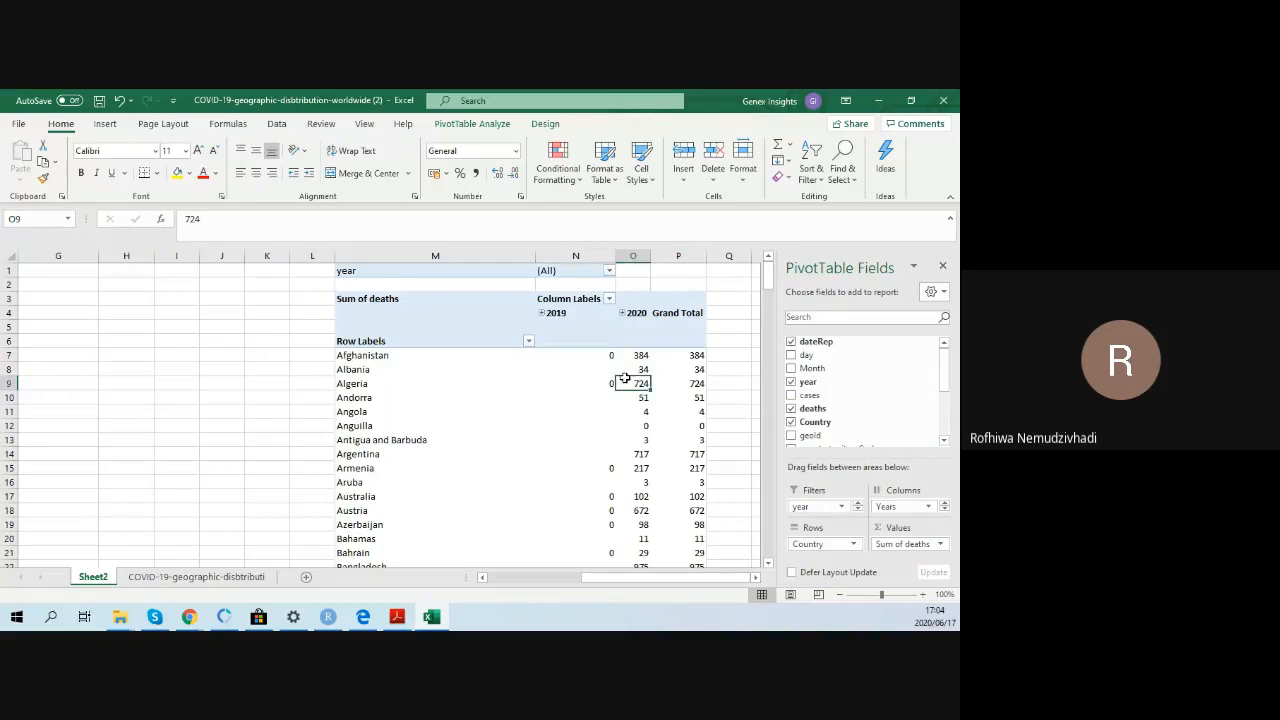
Step: Filter the first pivot table's year field to 2020 only, using multiple item selection to exclude 2019
click(570, 270)
drag(700, 578, 600, 578)
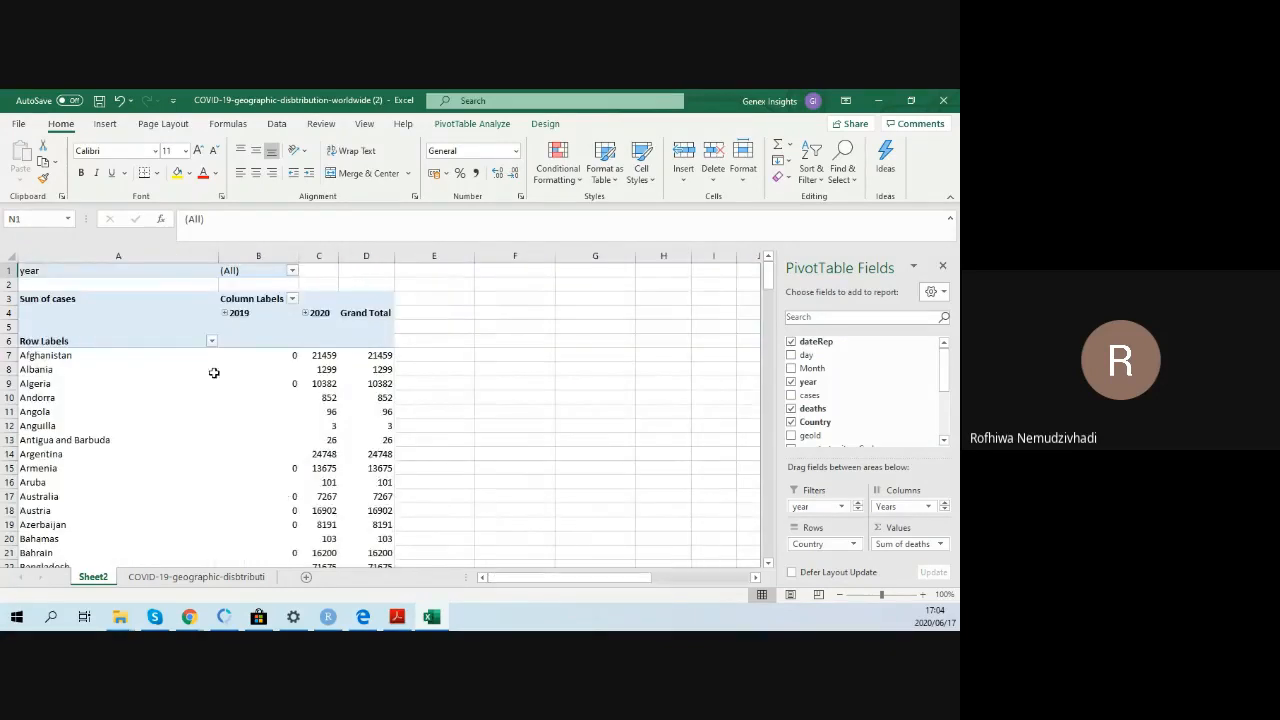
click(252, 340)
click(258, 313)
click(266, 273)
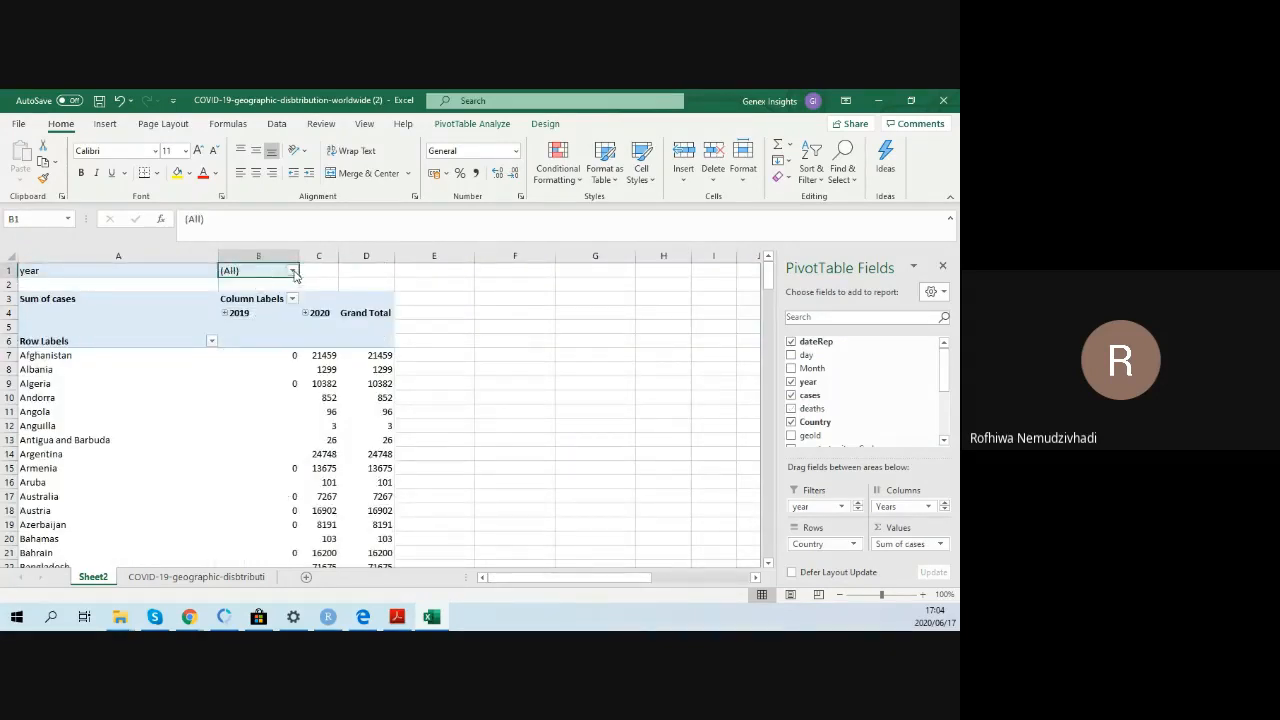
click(292, 271)
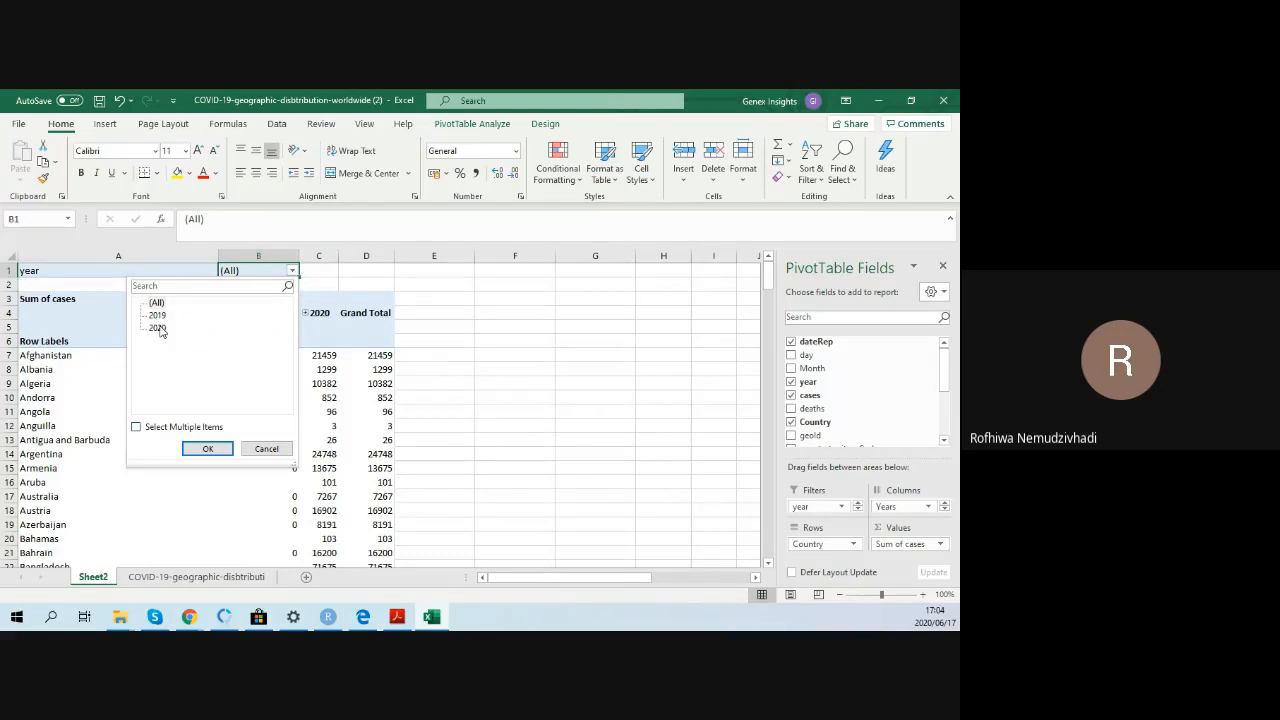
click(143, 428)
click(152, 316)
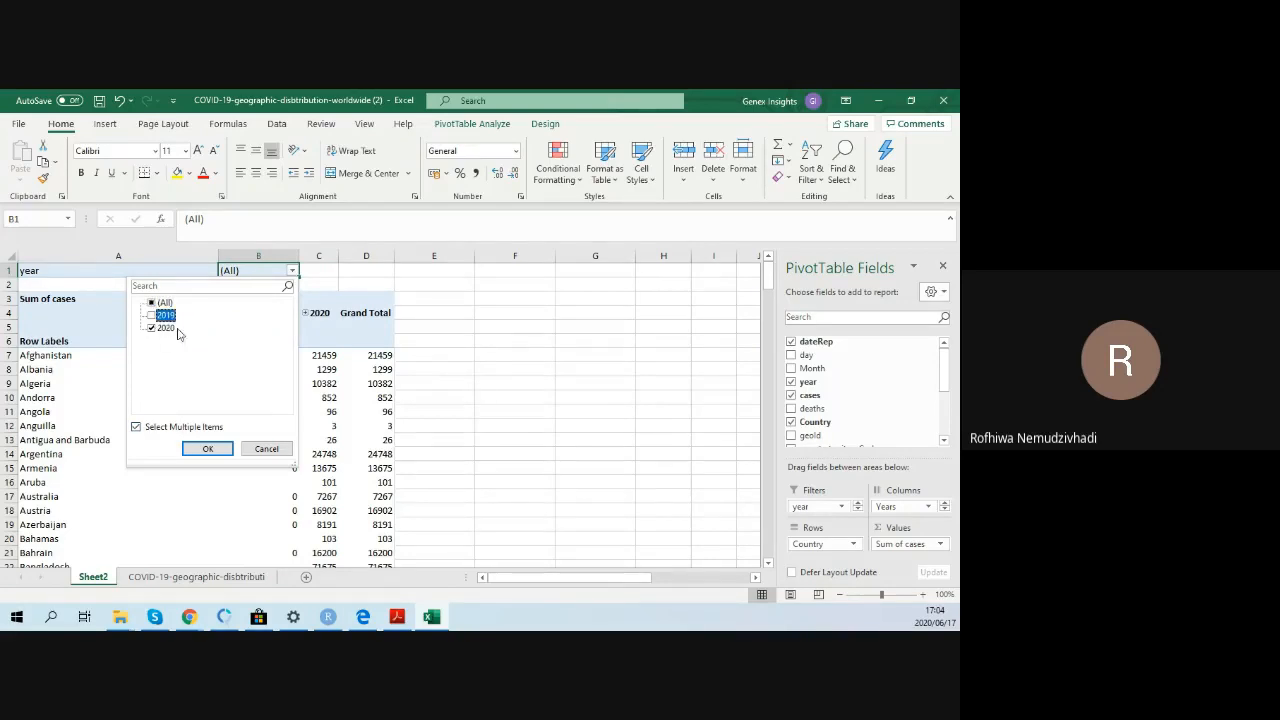
click(210, 451)
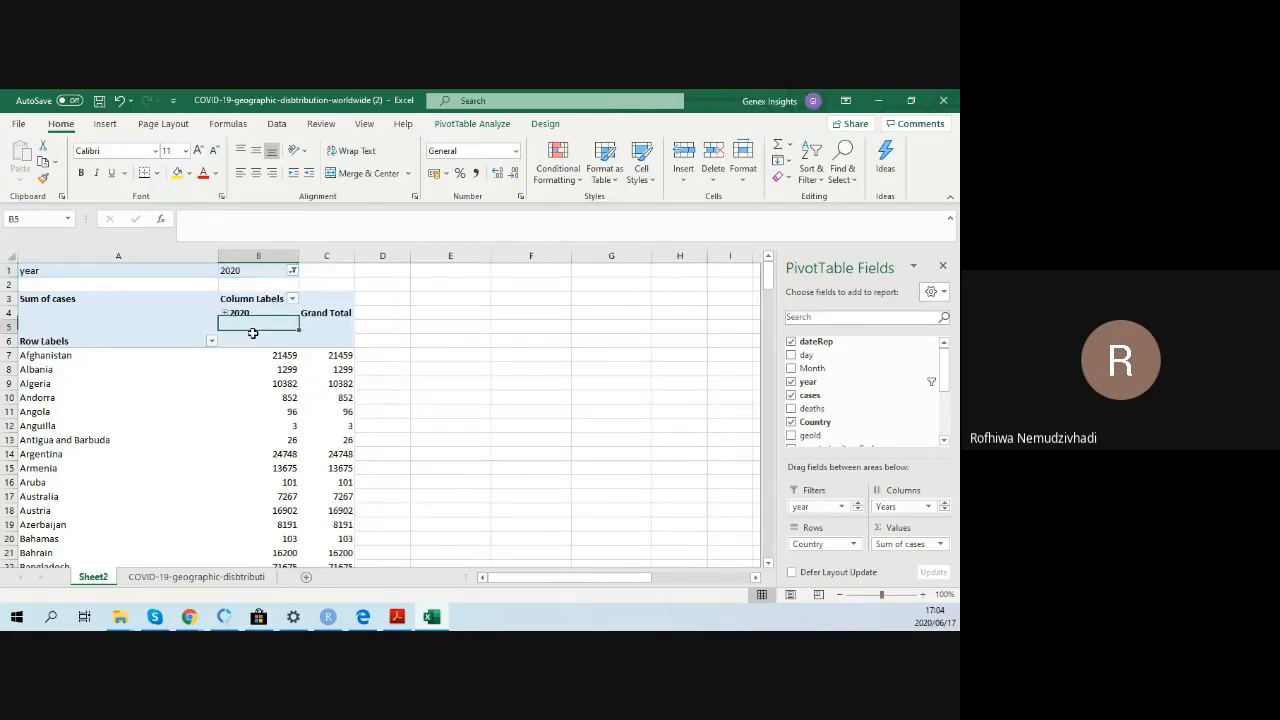
click(294, 271)
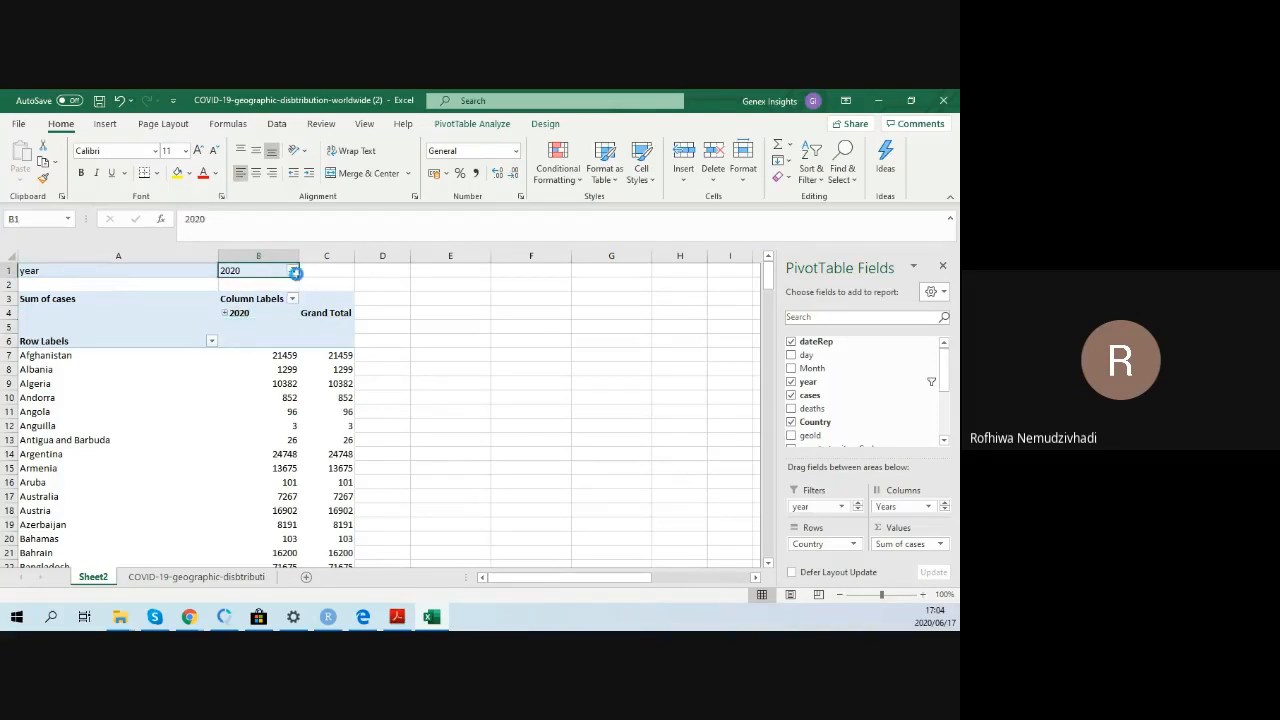
click(505, 457)
click(347, 410)
click(284, 384)
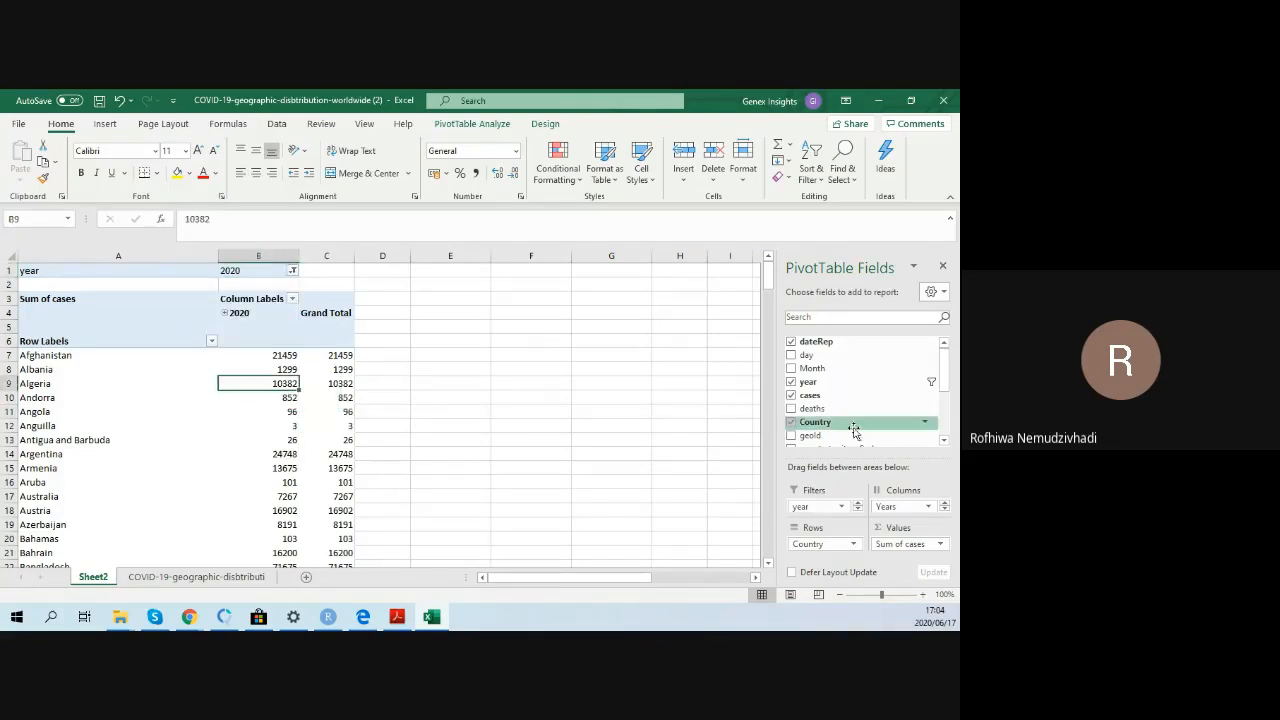
Step: Remove the Years and Quarters fields from the cases pivot table's columns, leaving only dateRep there
drag(946, 367, 946, 369)
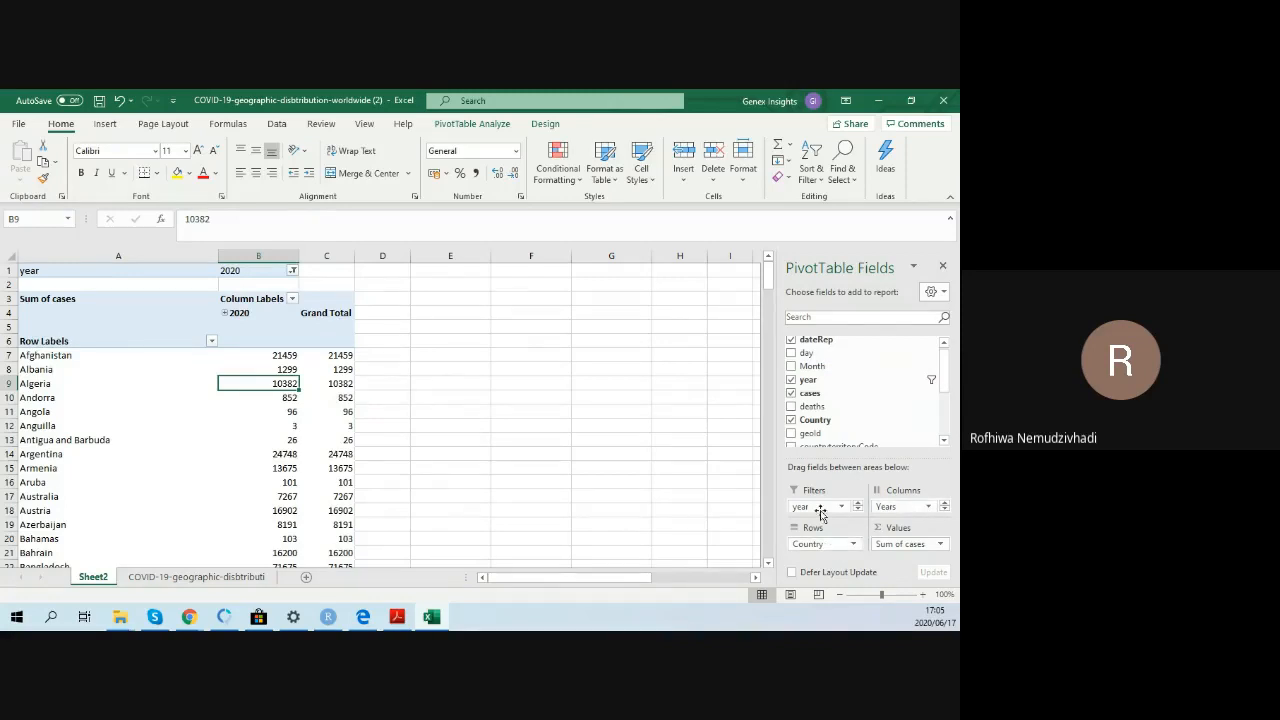
drag(901, 506, 899, 457)
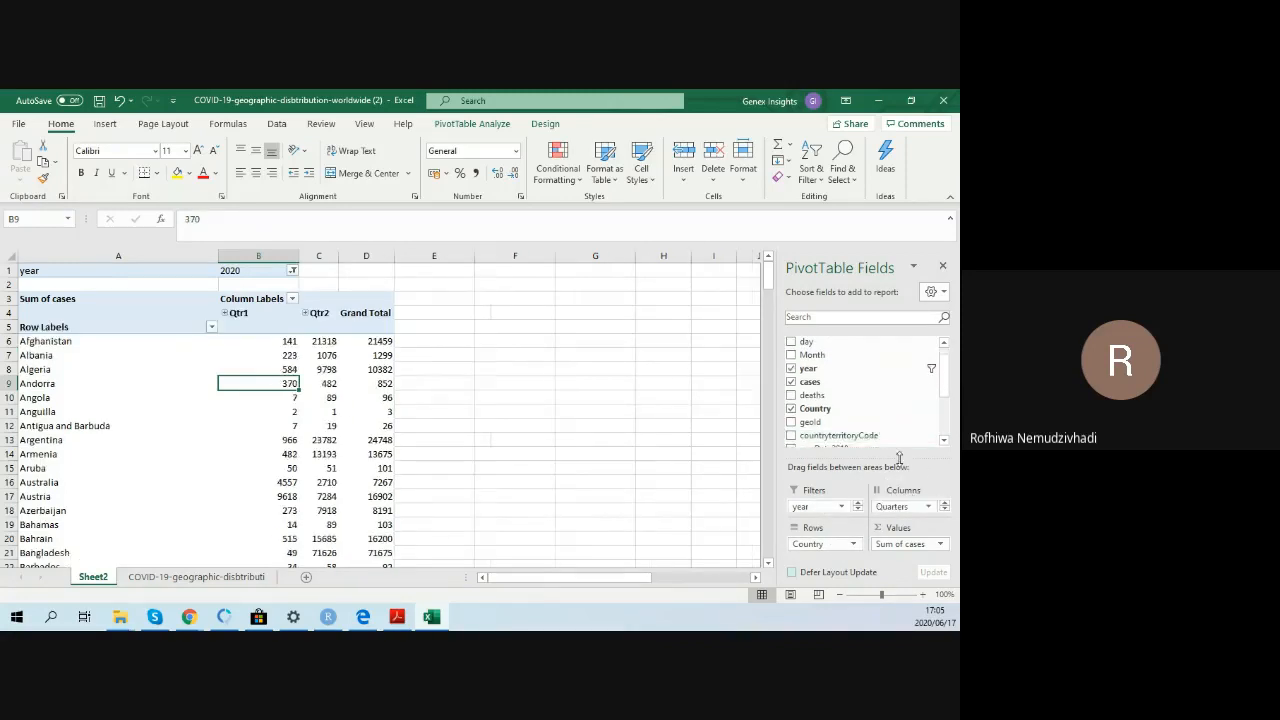
drag(899, 506, 888, 440)
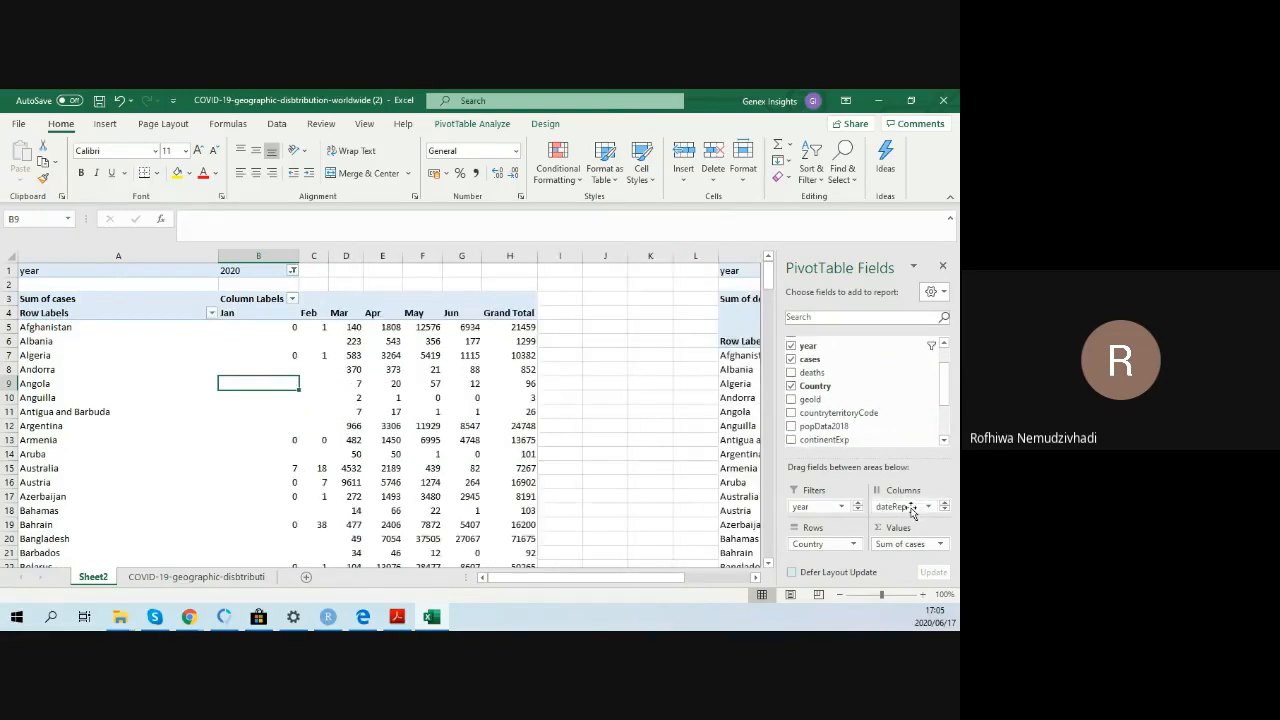
click(292, 316)
click(345, 323)
click(384, 313)
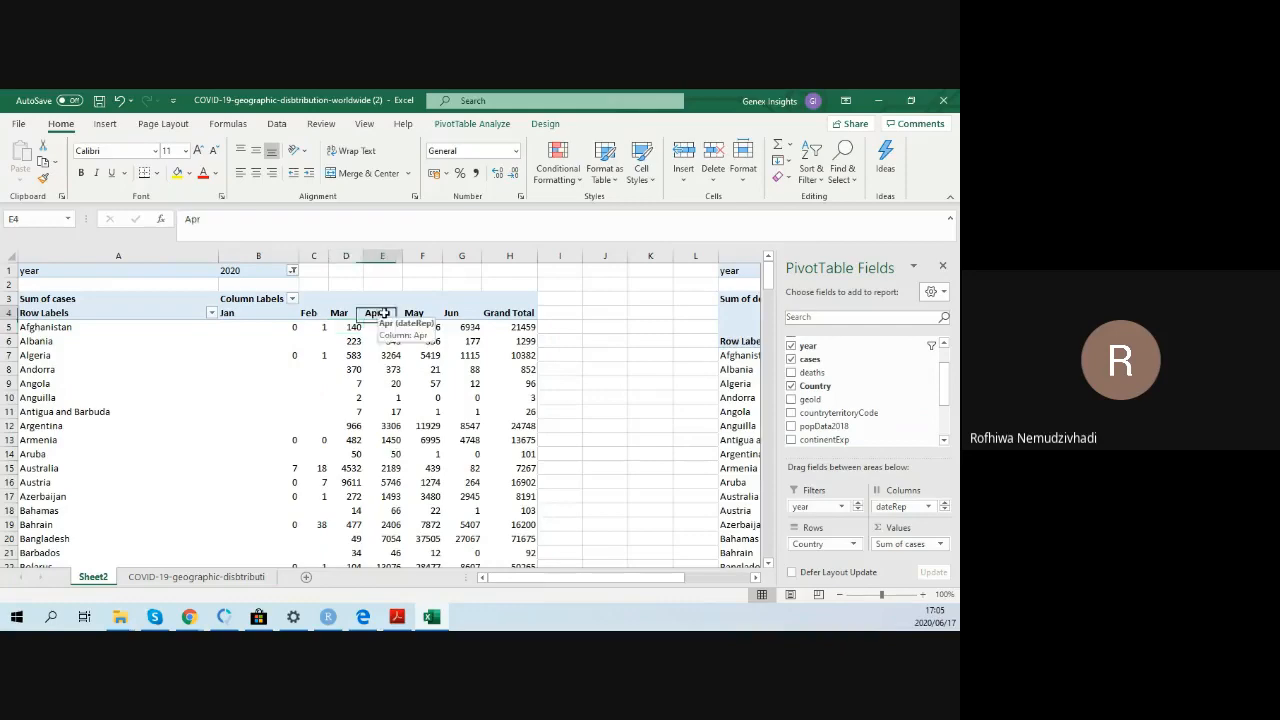
click(296, 313)
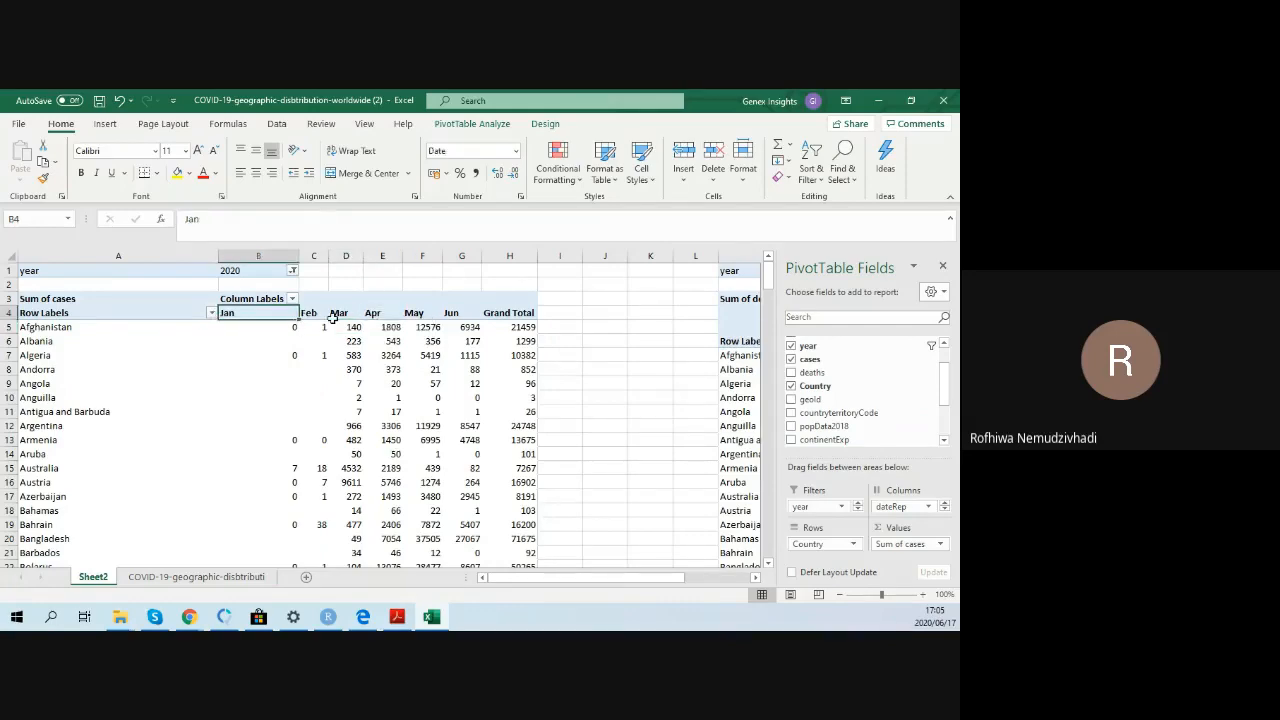
click(289, 306)
click(320, 323)
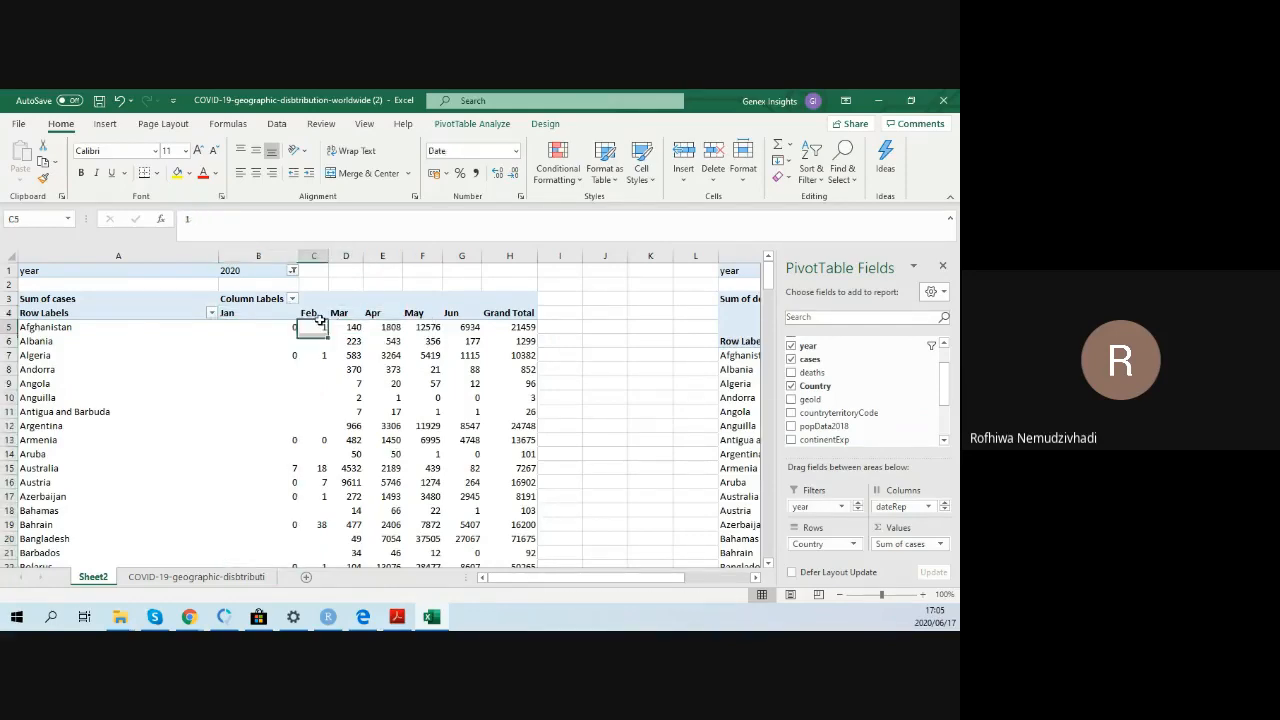
click(373, 307)
click(417, 313)
click(466, 316)
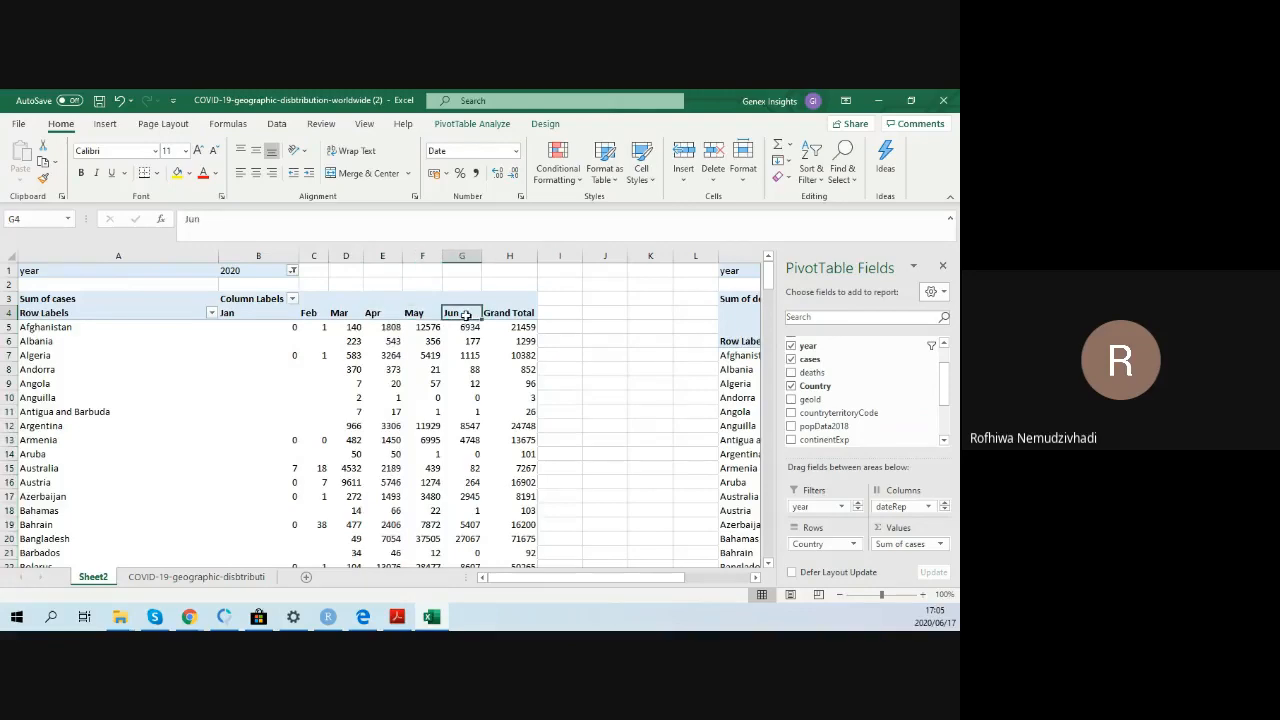
click(513, 321)
click(399, 318)
drag(399, 318, 312, 317)
click(773, 334)
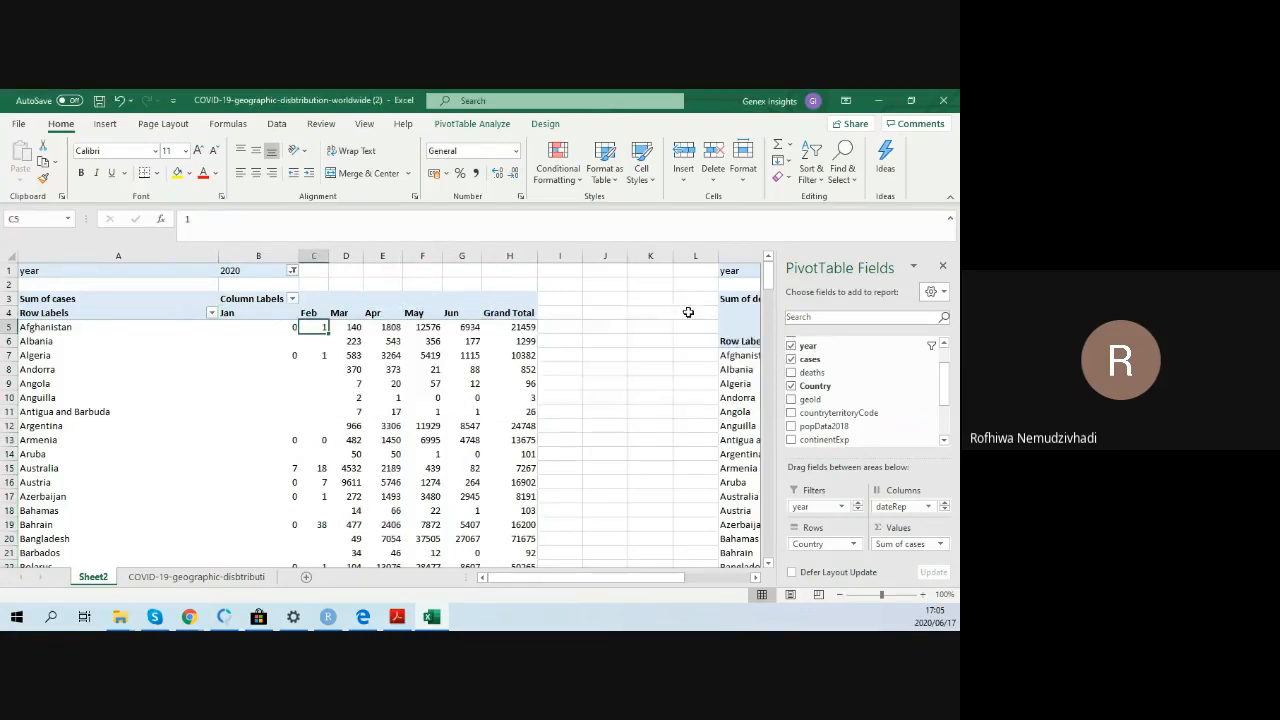
Step: Delete the worksheet columns from L onward that hold the copied deaths pivot table
click(684, 284)
drag(684, 256, 818, 258)
drag(503, 258, 834, 266)
right_click(834, 266)
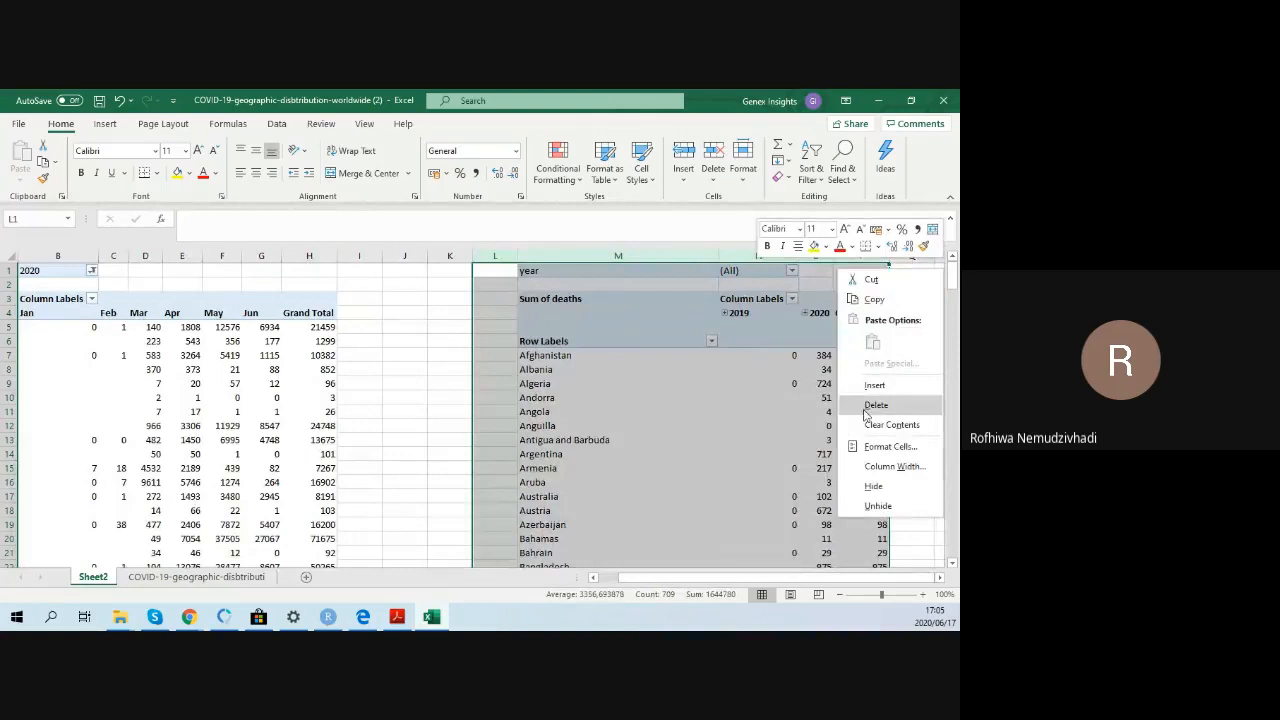
click(876, 405)
click(309, 327)
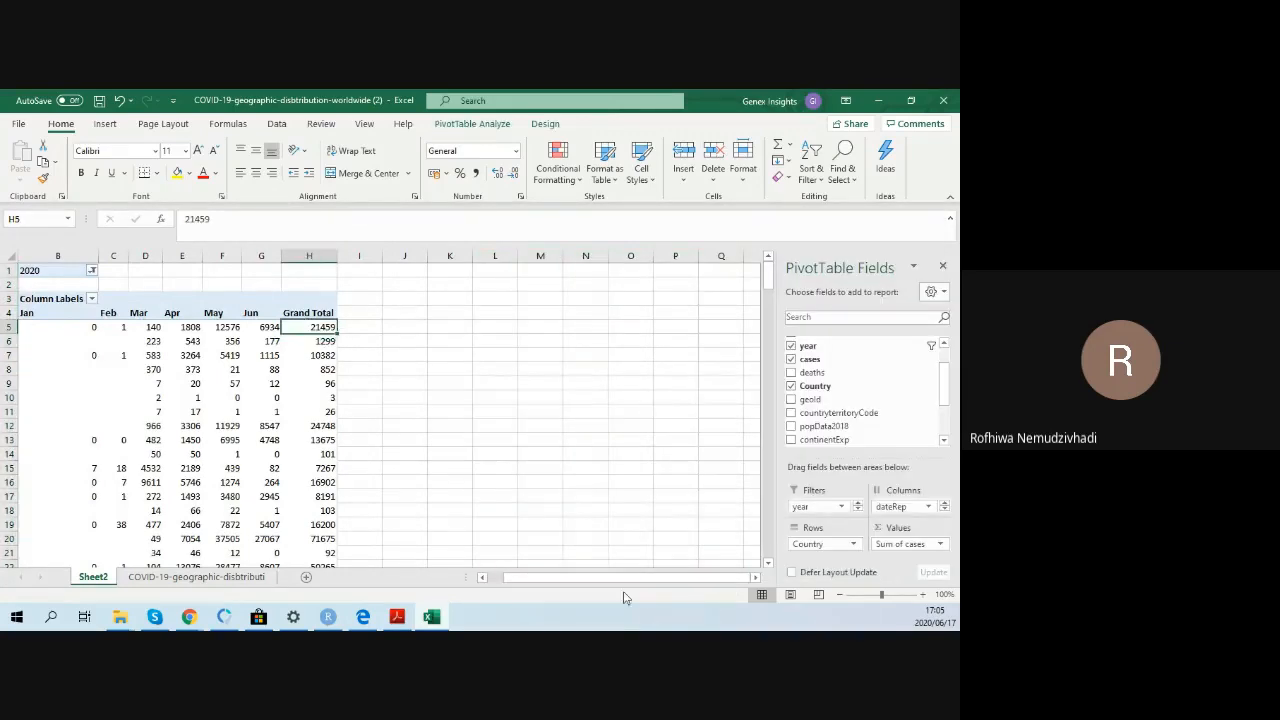
scroll(568, 476, left, 1)
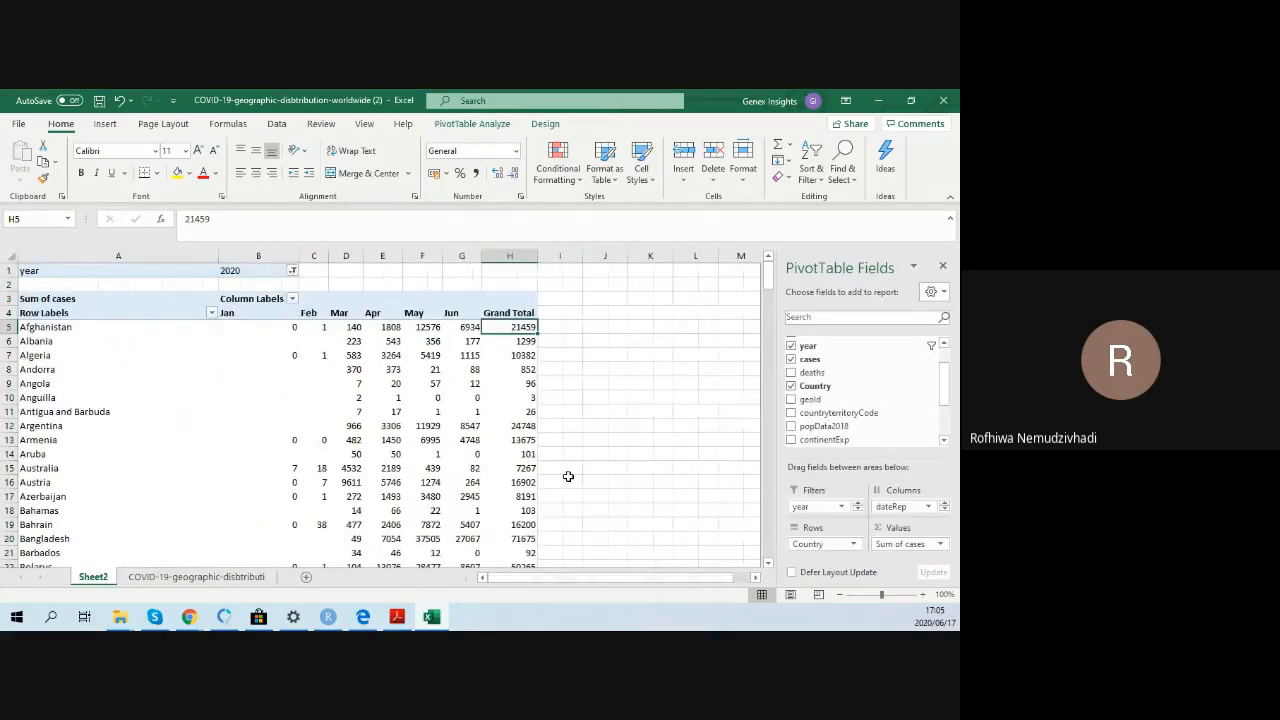
Step: Enter the formula =A5 in cell K5 and fit column K's width to the country name
click(650, 312)
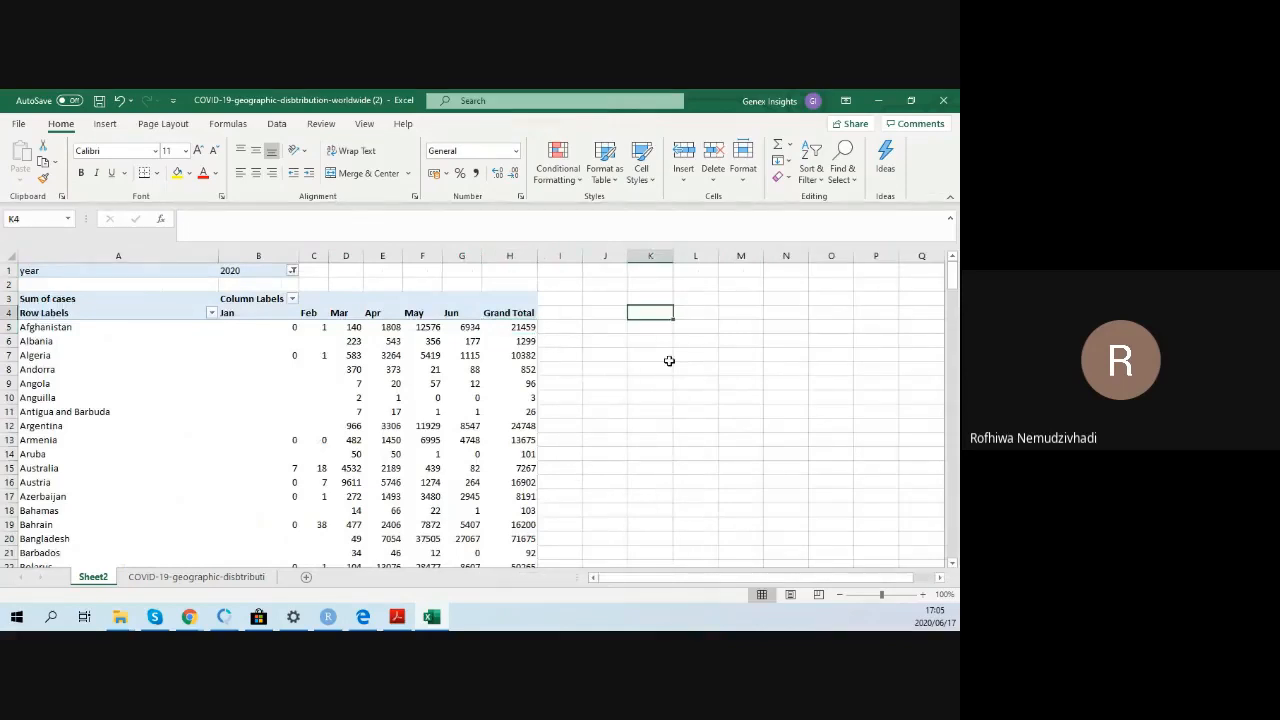
key(Down)
text(=)
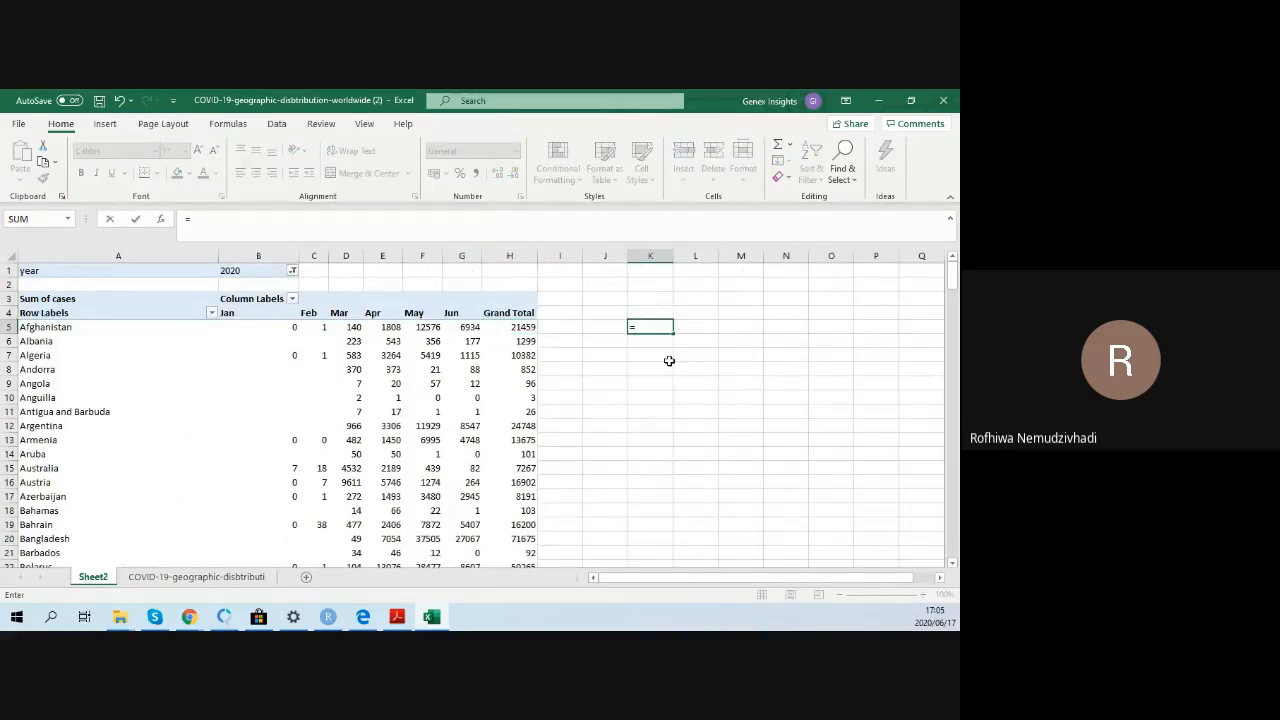
text(a5)
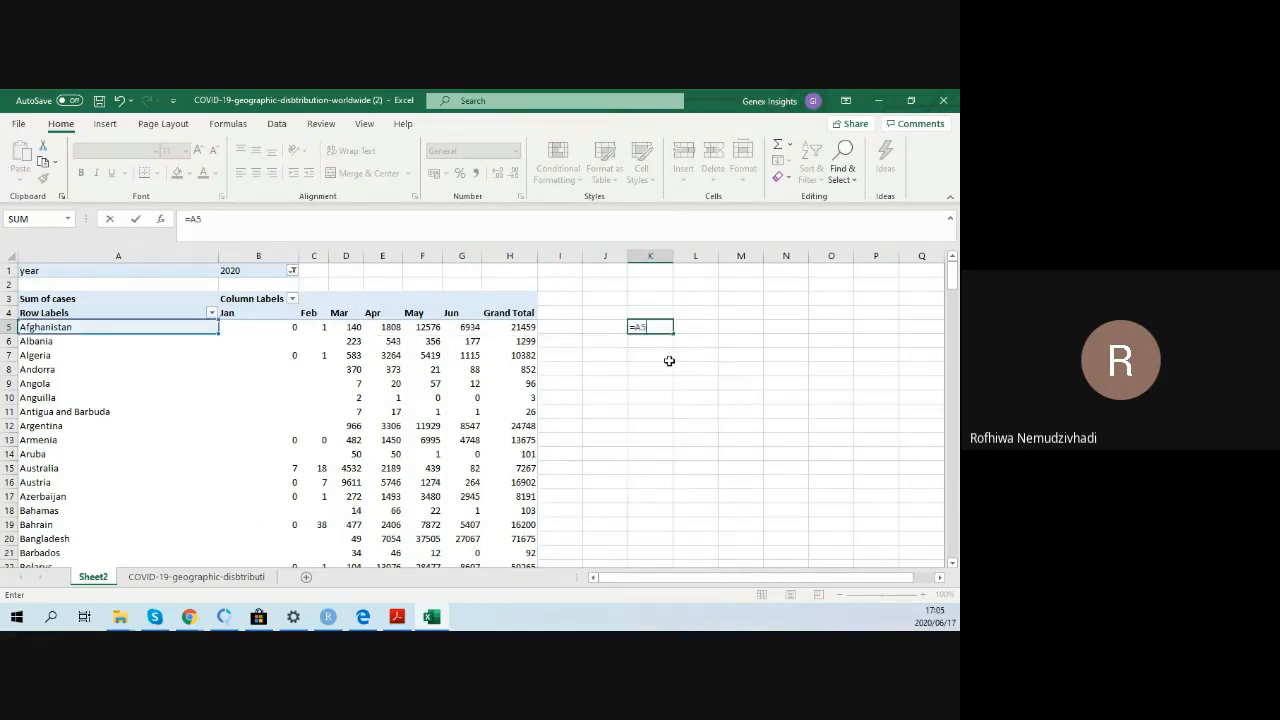
key(Return)
click(650, 327)
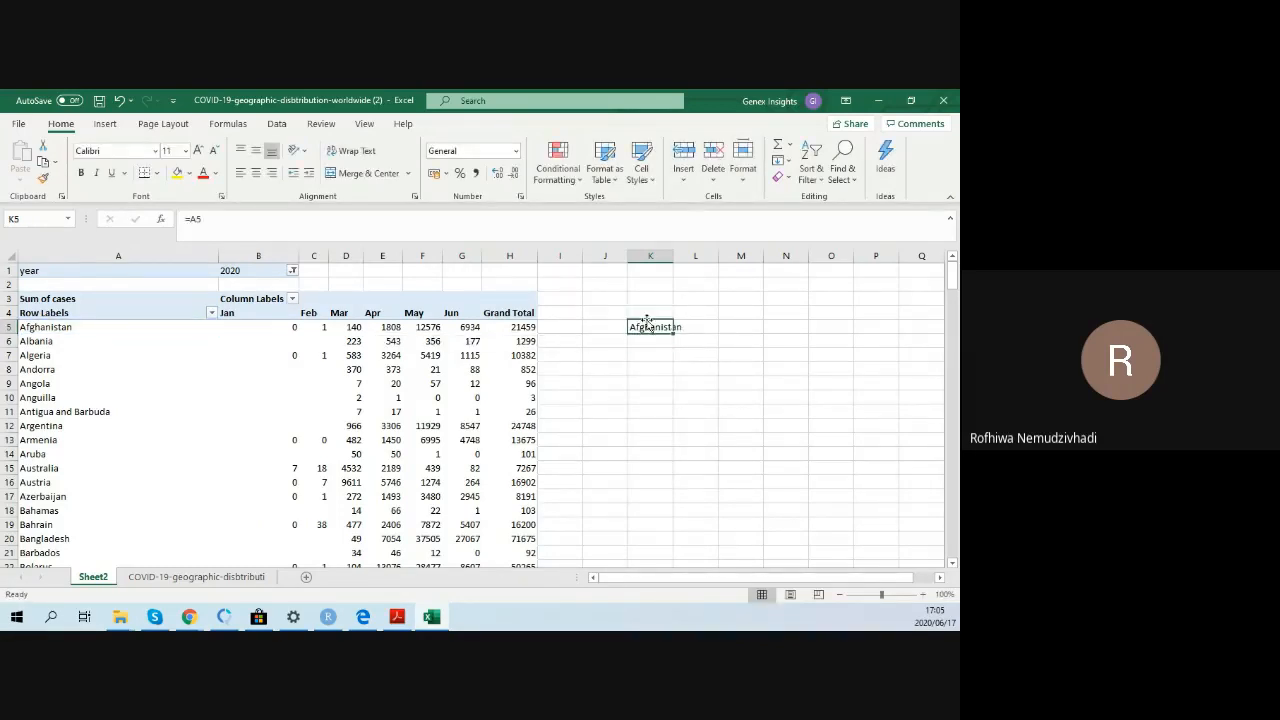
double_click(674, 258)
Step: Enter the heading Country Names in cell K4 and fit column K's width to it
click(664, 314)
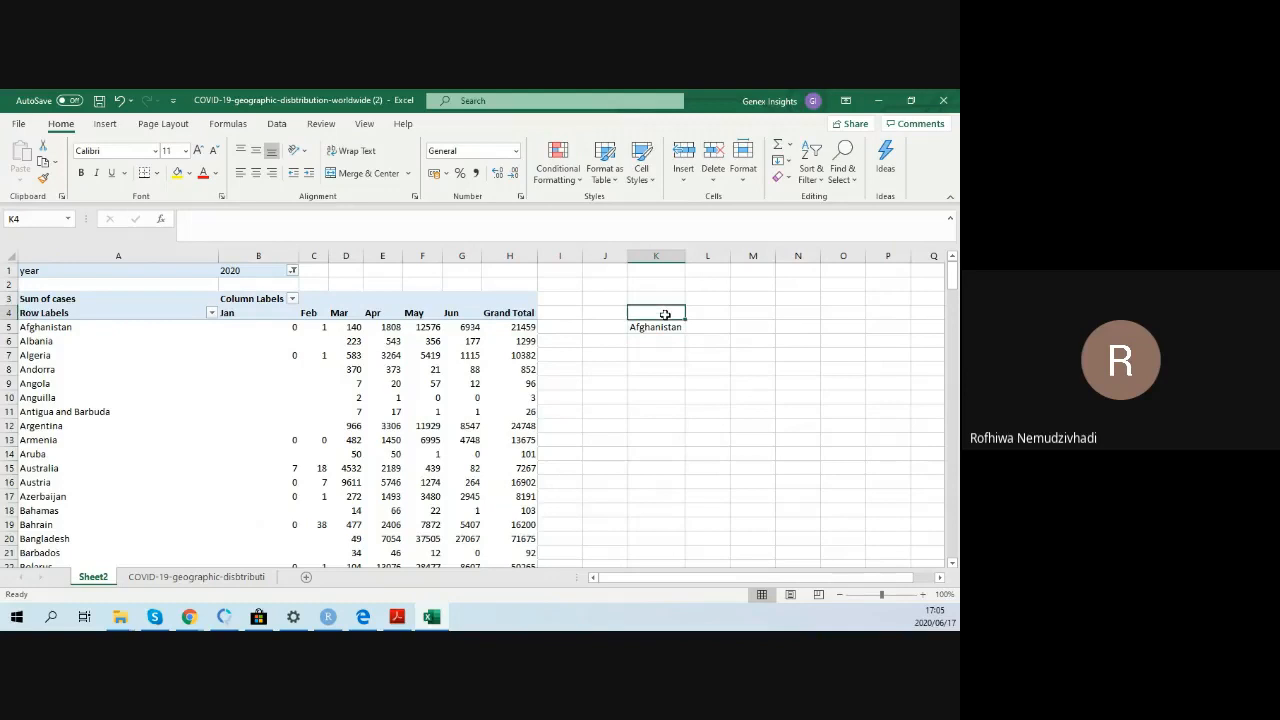
text(clUNTRy)
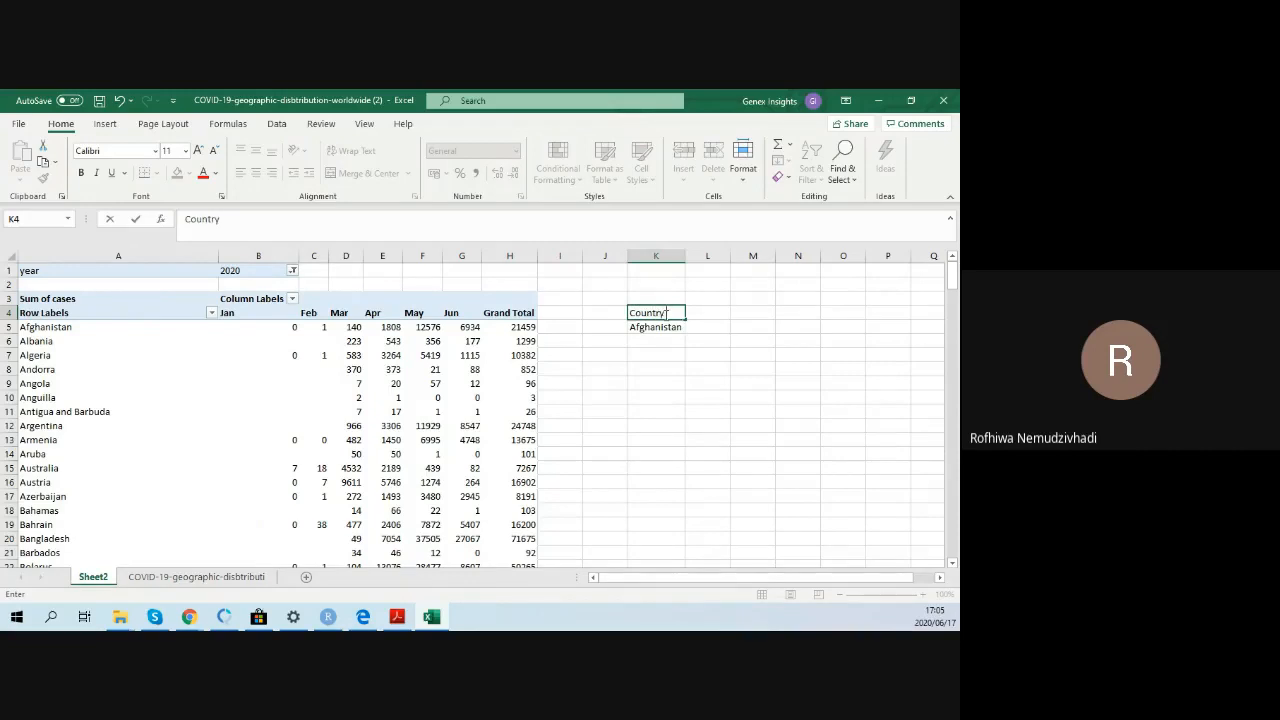
text(ames)
key(Return)
double_click(685, 256)
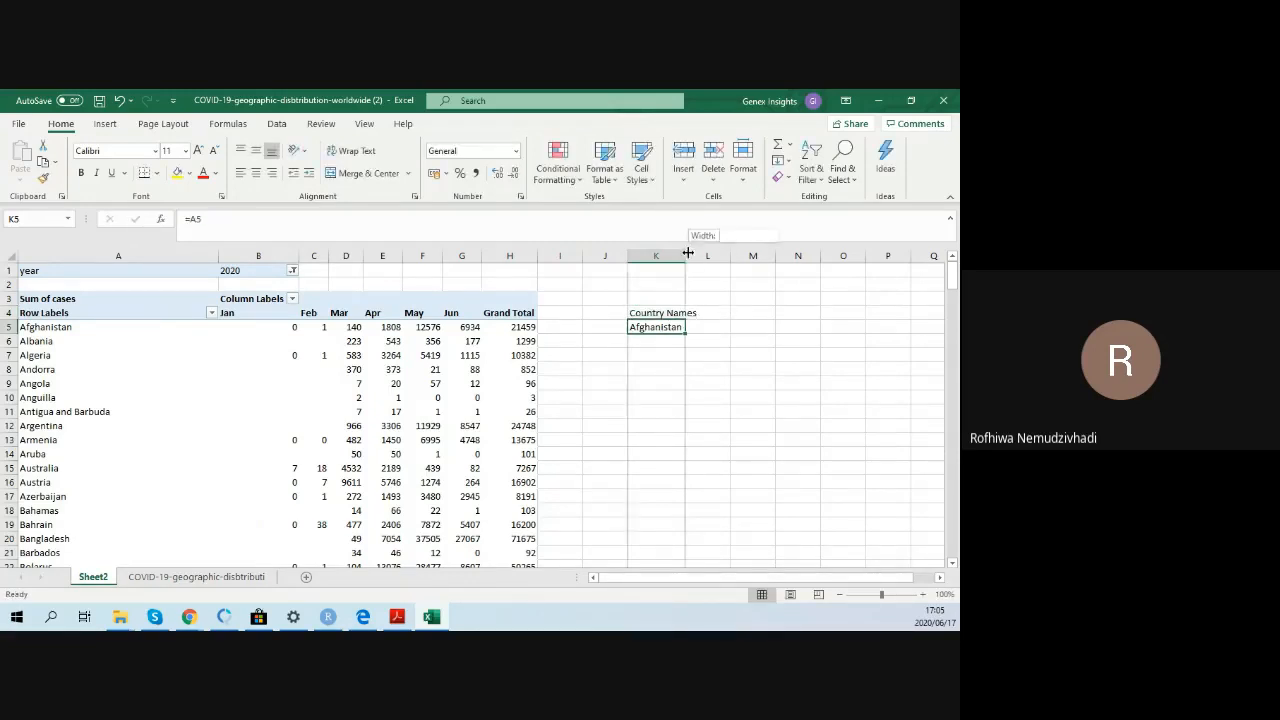
Step: Fill the K5 formula down column K to the Grand Total row, K215
drag(704, 333, 703, 530)
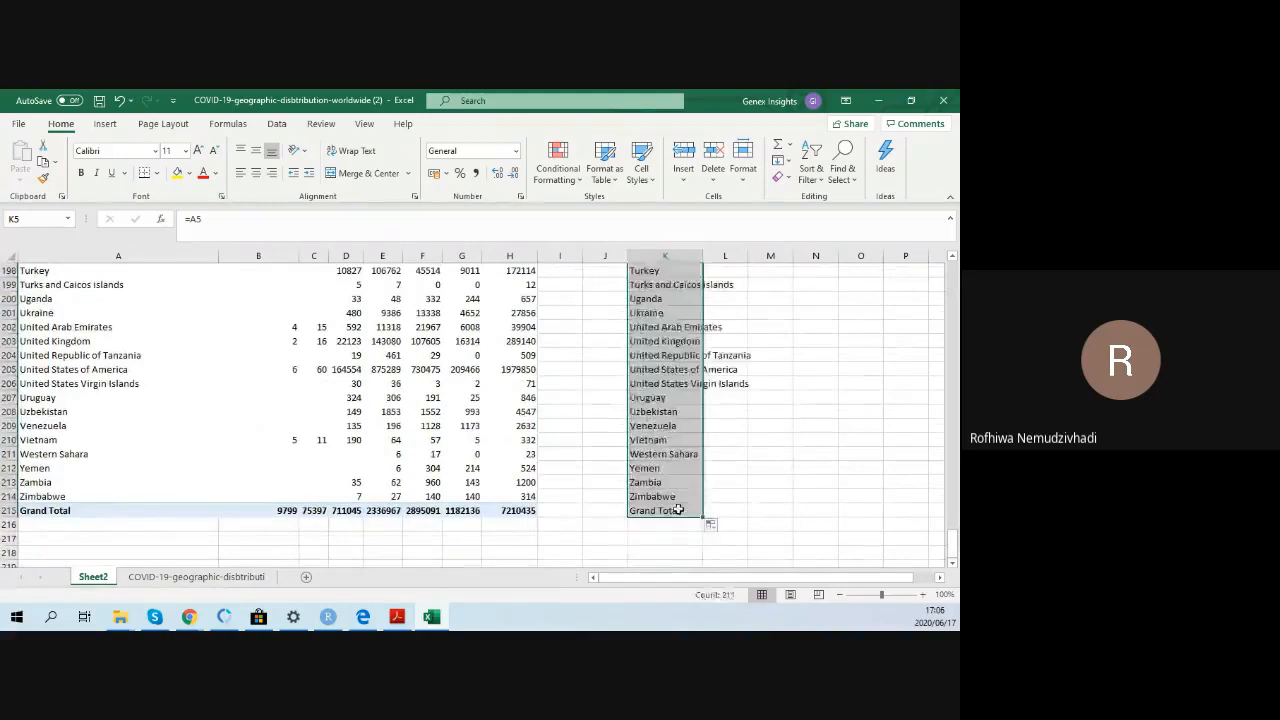
click(677, 498)
click(677, 525)
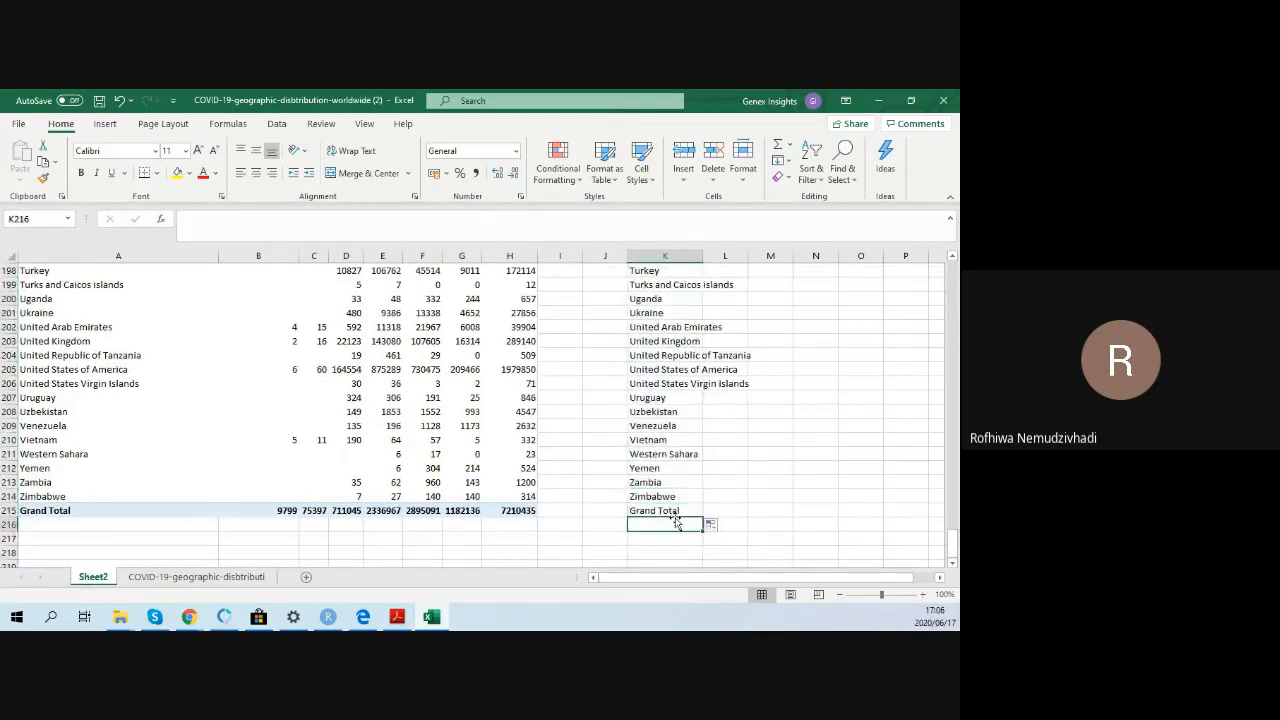
click(678, 510)
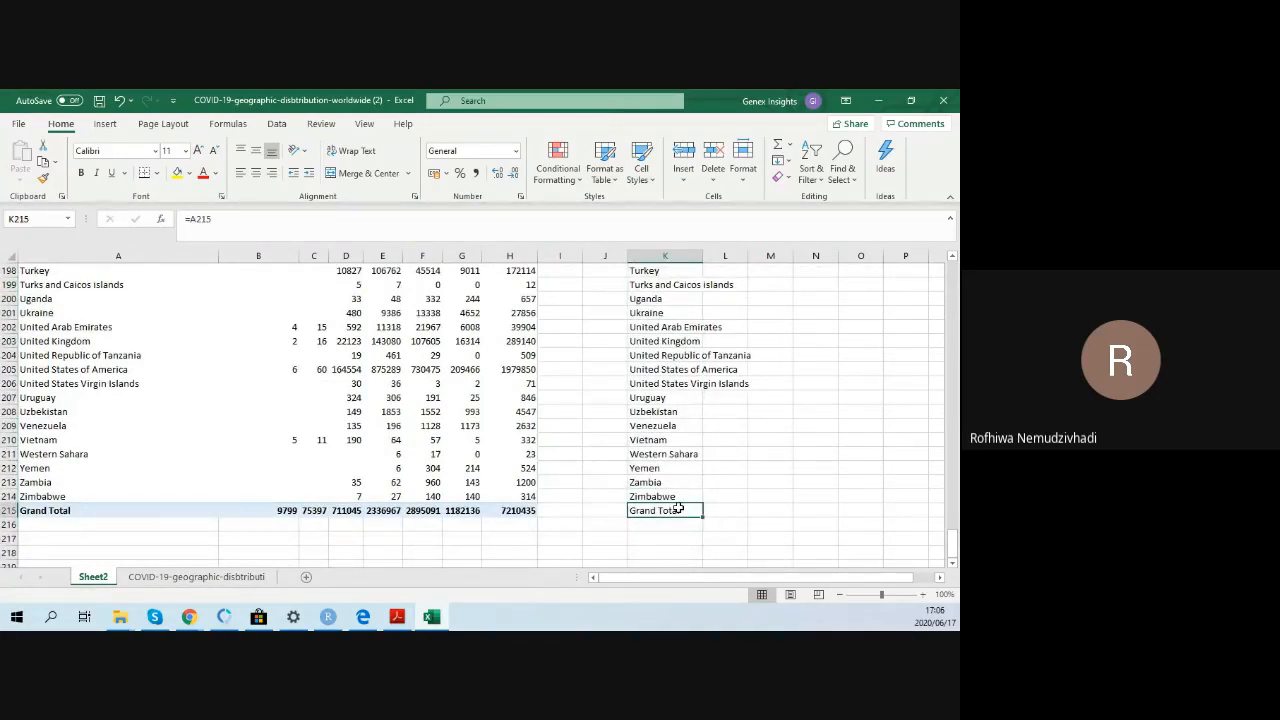
Step: Enter Jan as a plain text heading in cell L4 beside Country Names
key(ctrl+Up)
key(Right)
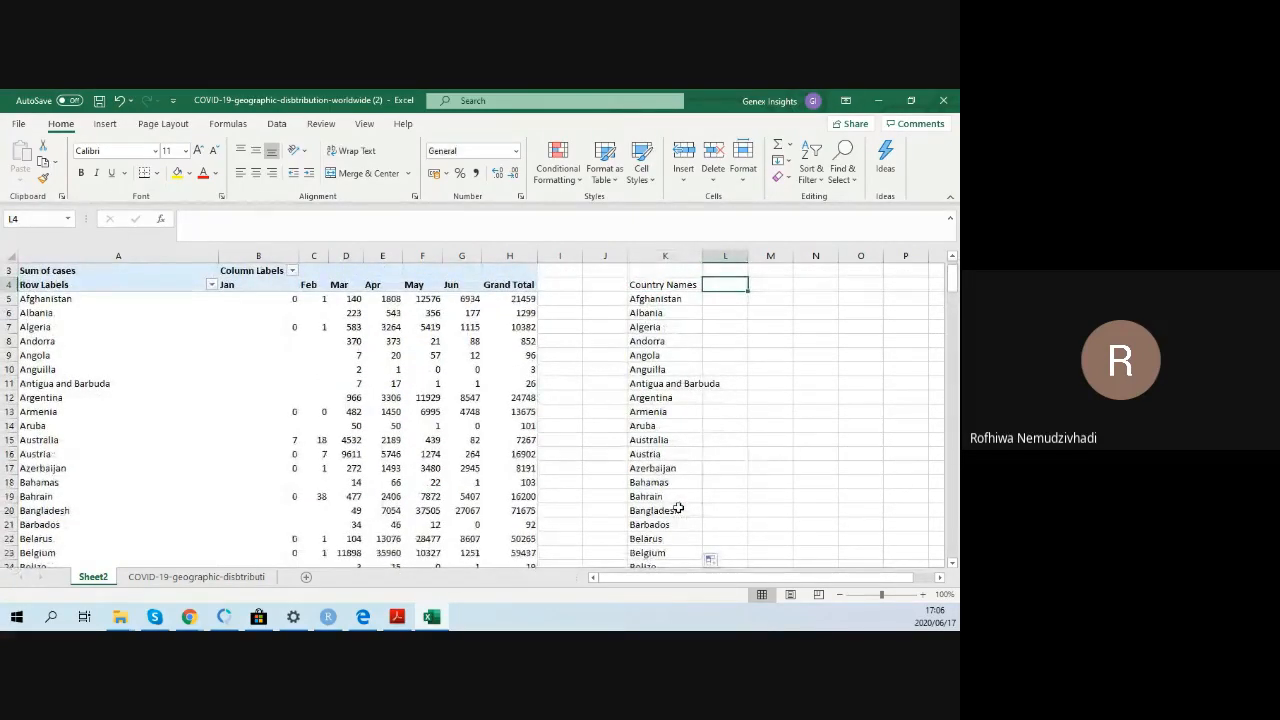
text(Jan)
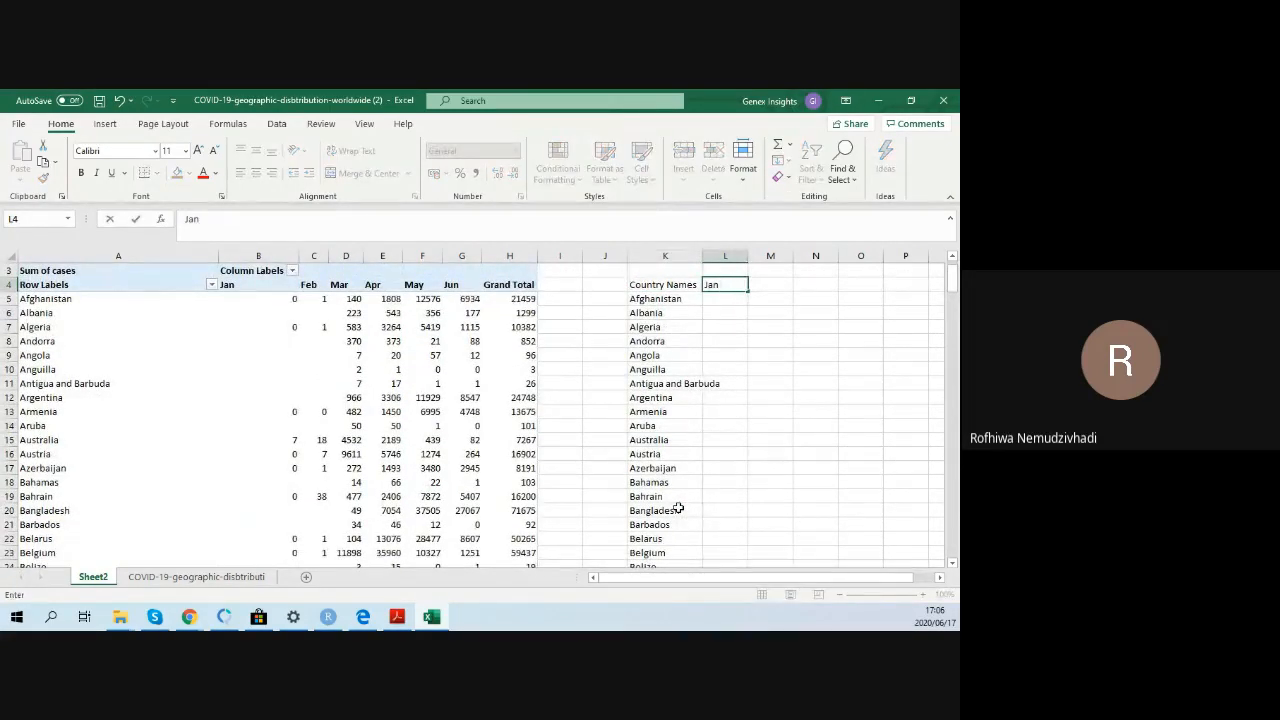
key(Tab)
Step: Set the month heading in cell L4 to the formula =B4
click(734, 287)
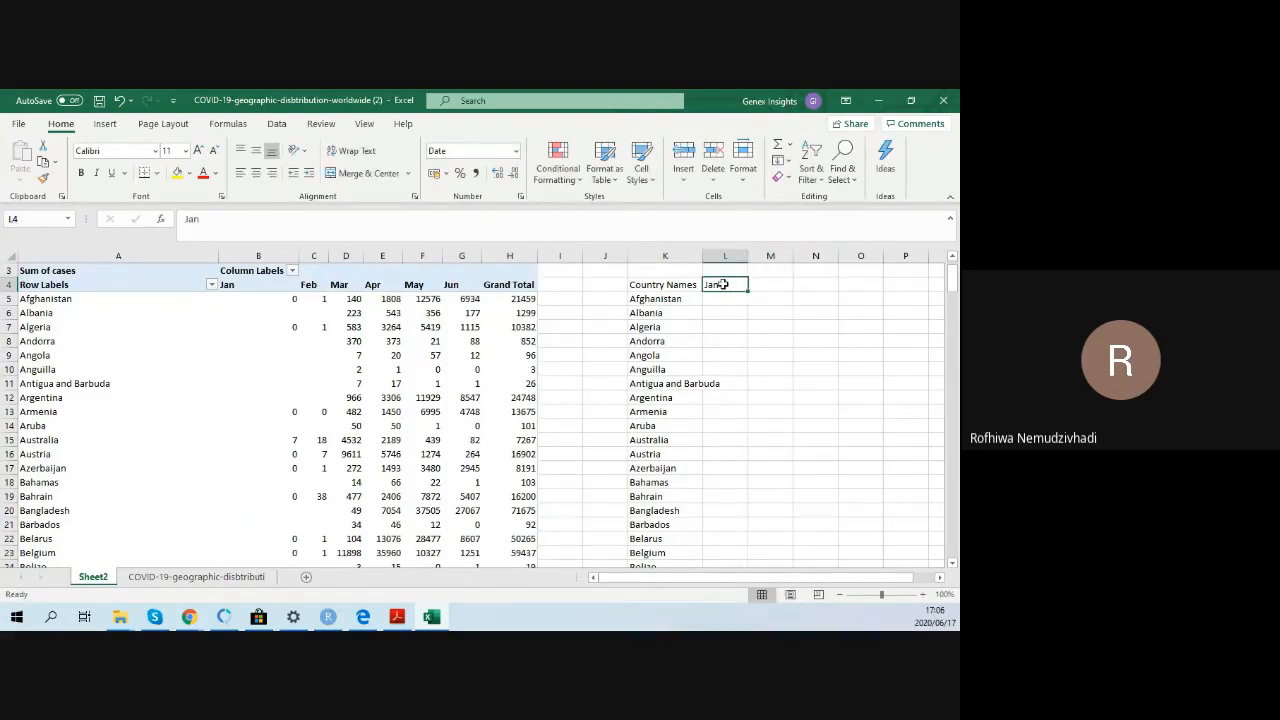
text(=)
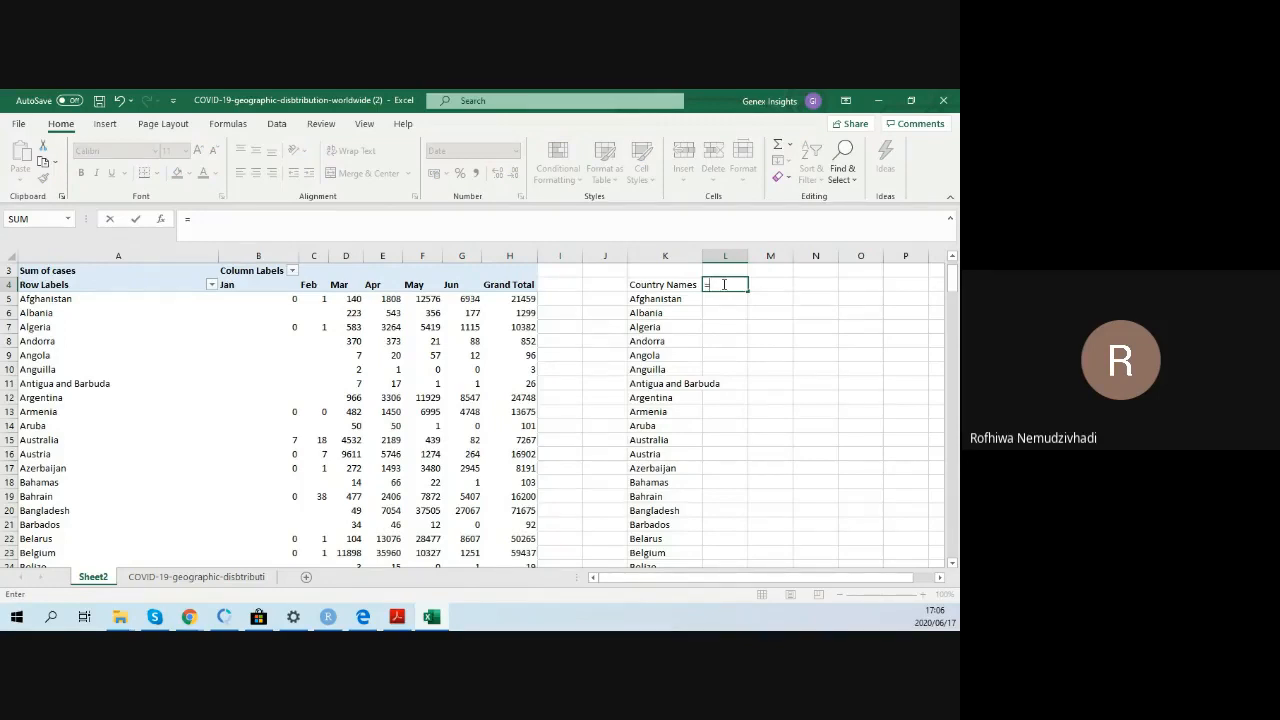
text(B4)
key(Return)
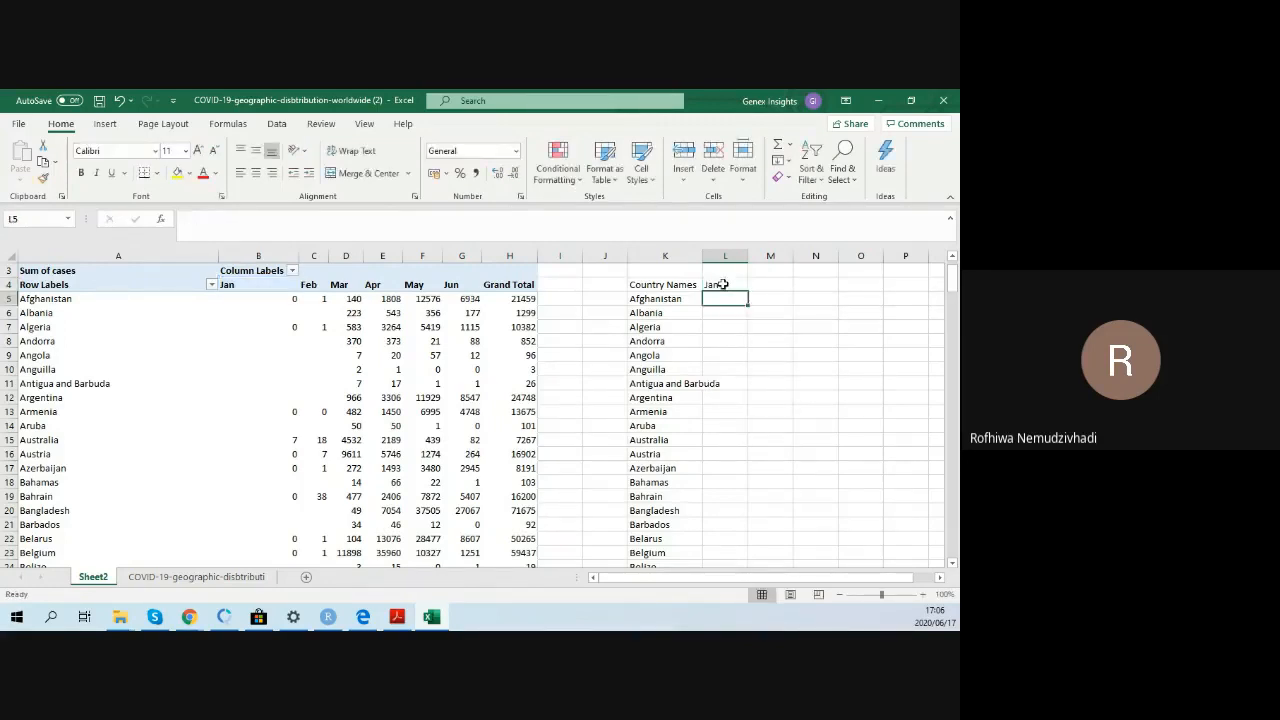
Step: Fill the L4 formula down column L alongside the country names and fit the column's width to its contents
click(724, 284)
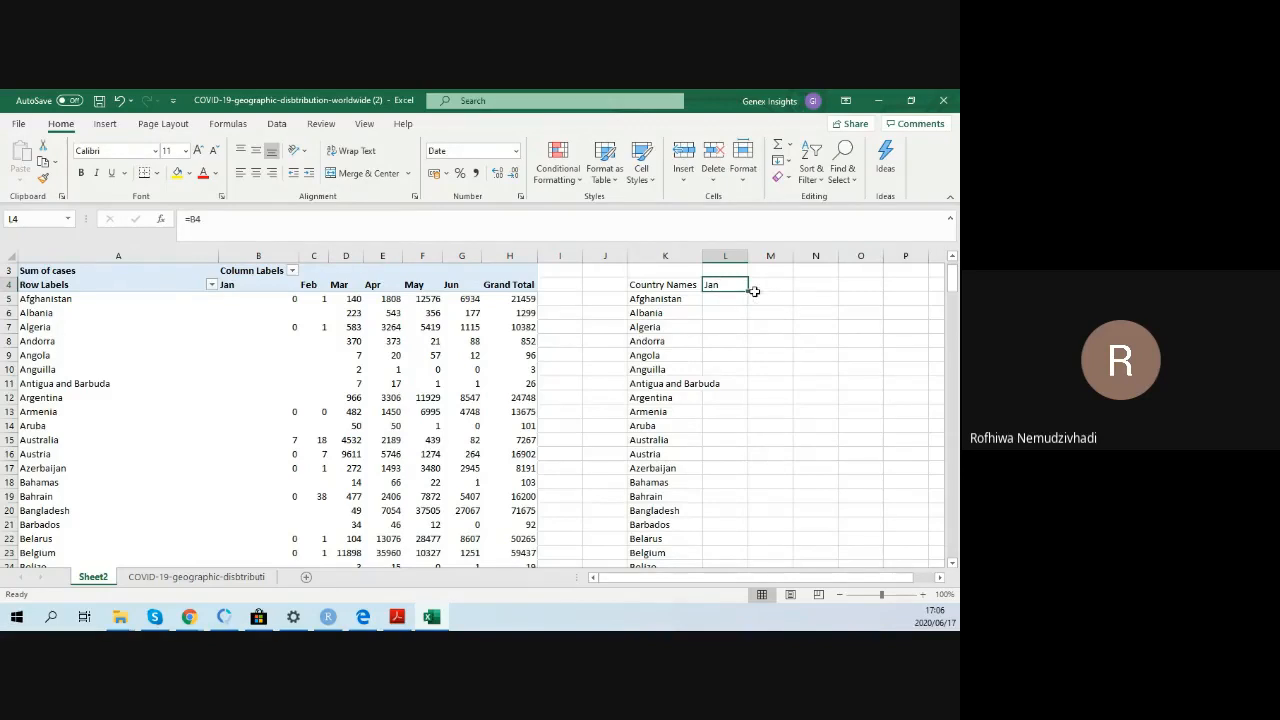
double_click(754, 290)
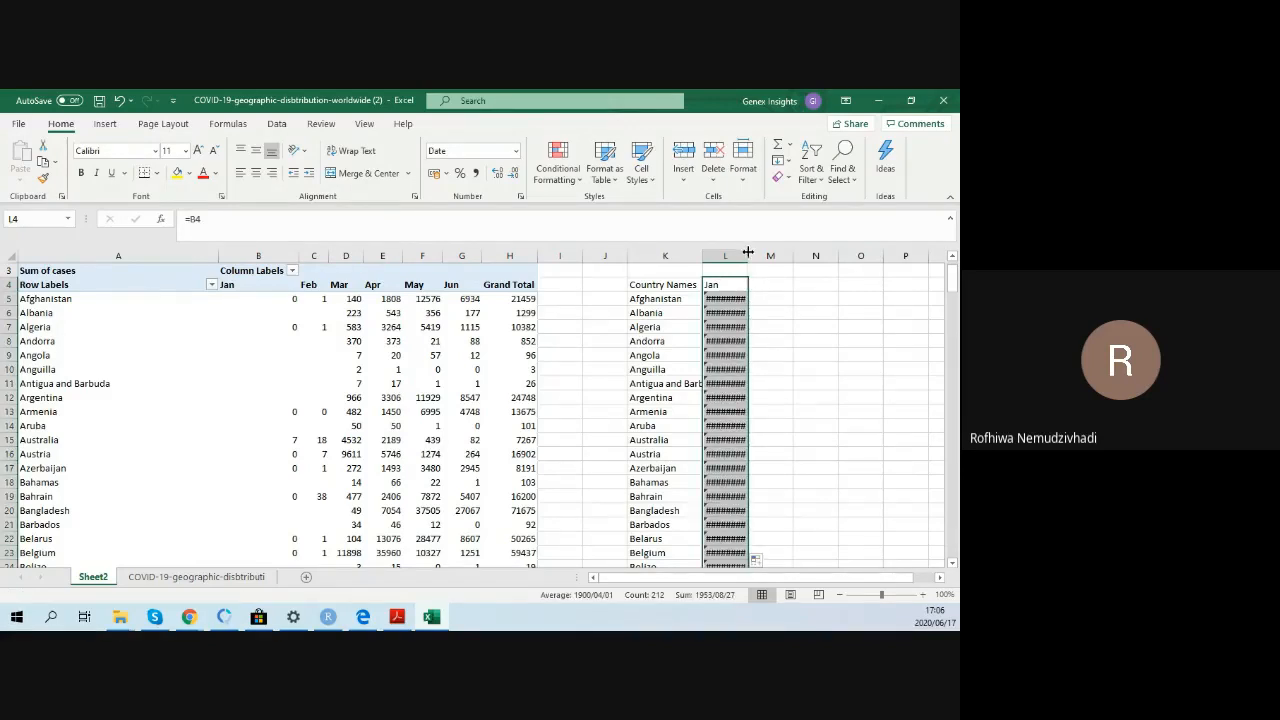
double_click(747, 254)
key(Down)
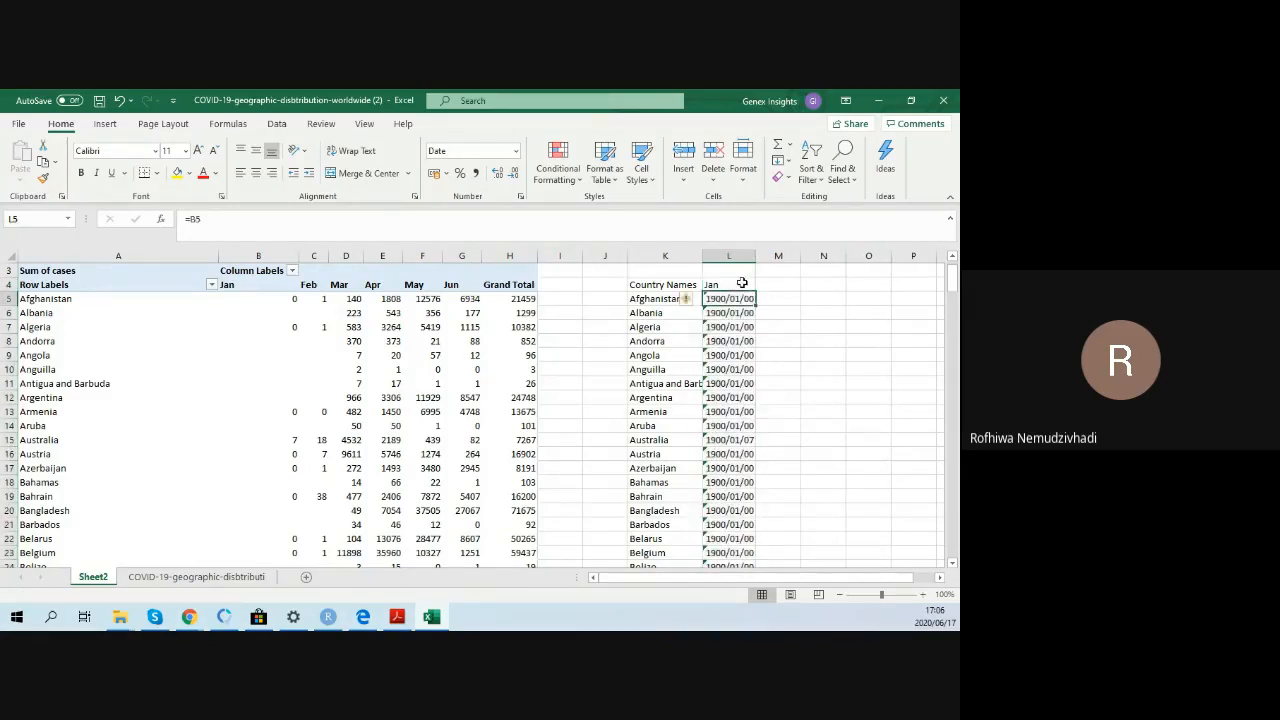
Step: Re-enter the formula =B5 in cell L5
double_click(742, 283)
key(Escape)
click(745, 299)
text(=)
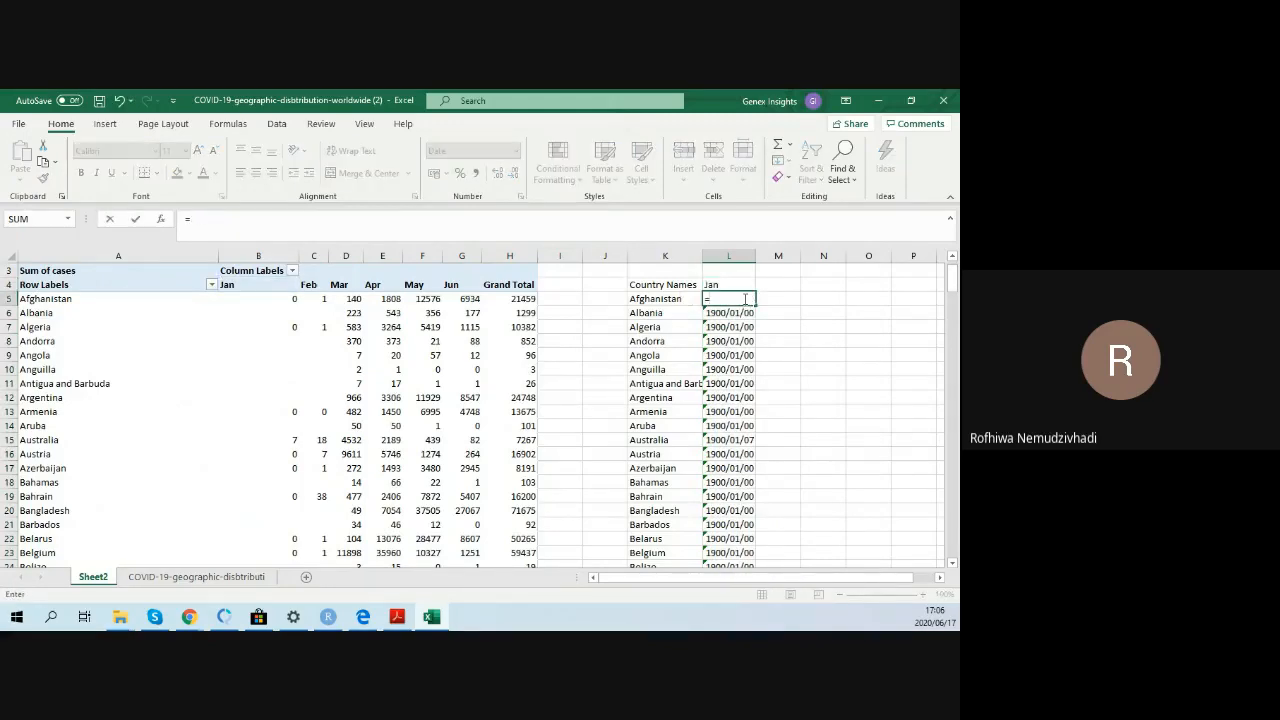
text(B5)
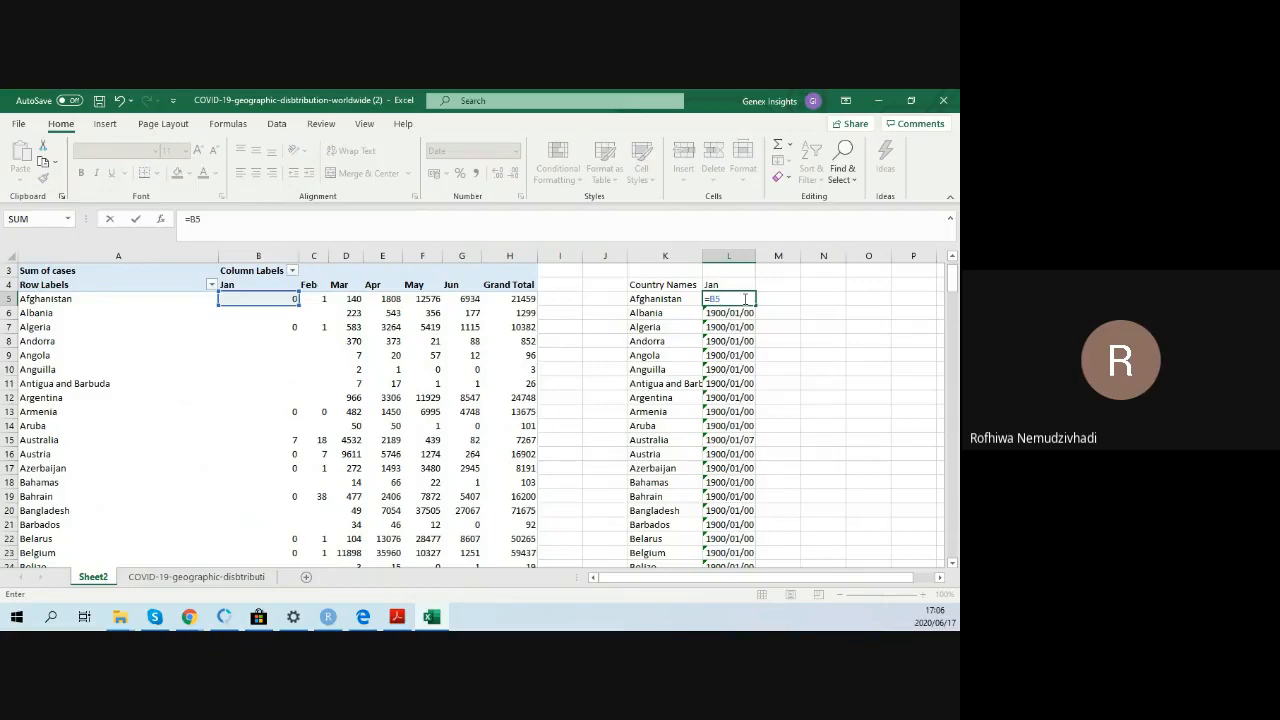
key(Return)
Step: Format the January values from L5 down as Number and widen column K to show the full country names
click(745, 299)
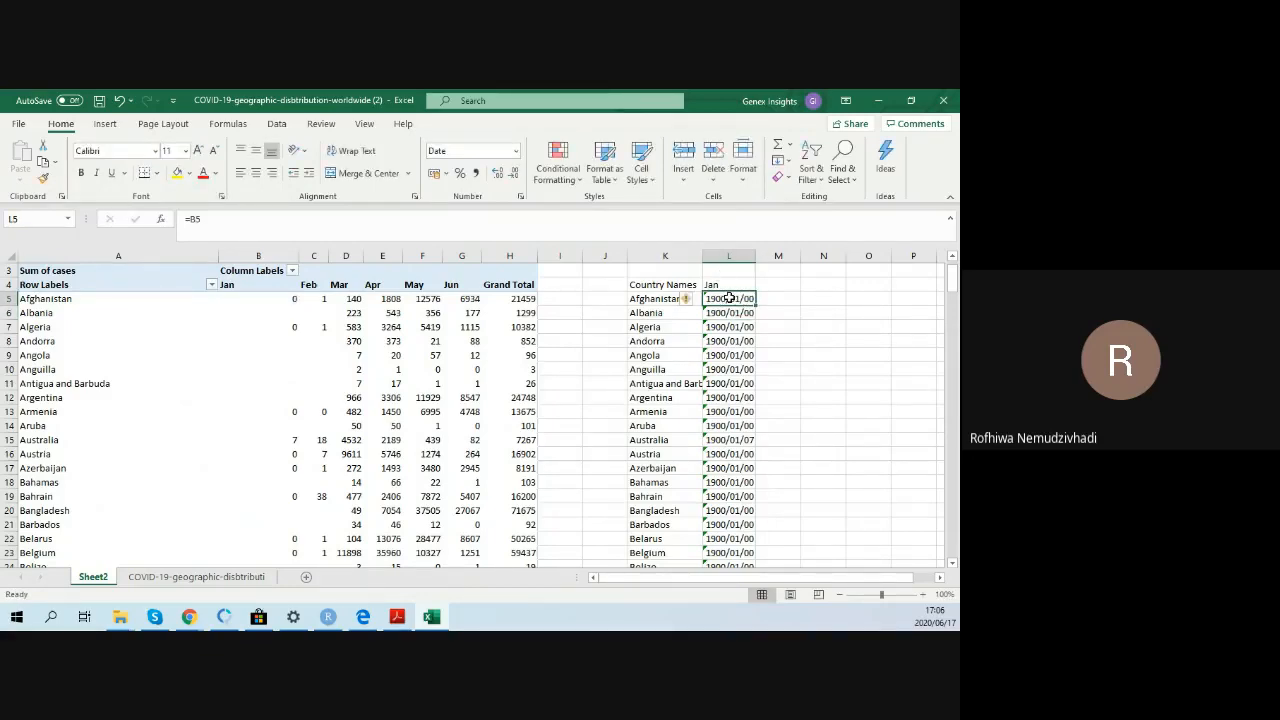
key(ctrl+shift+Down)
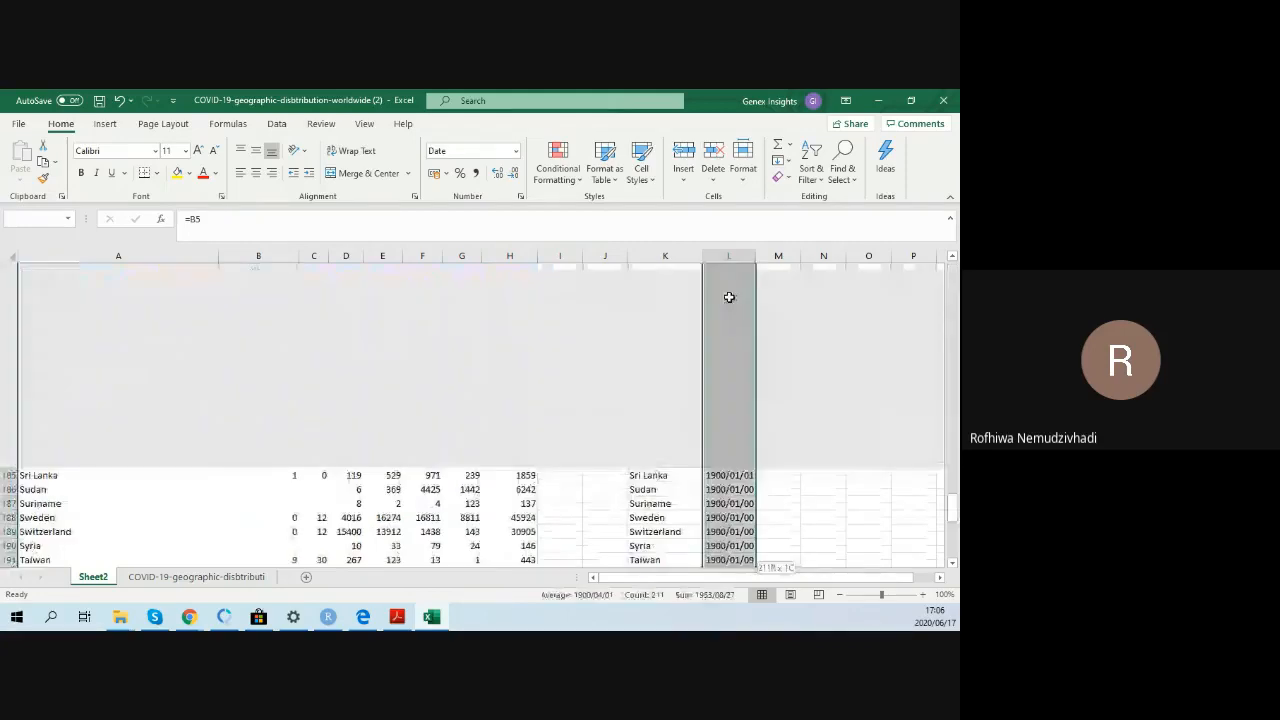
click(515, 150)
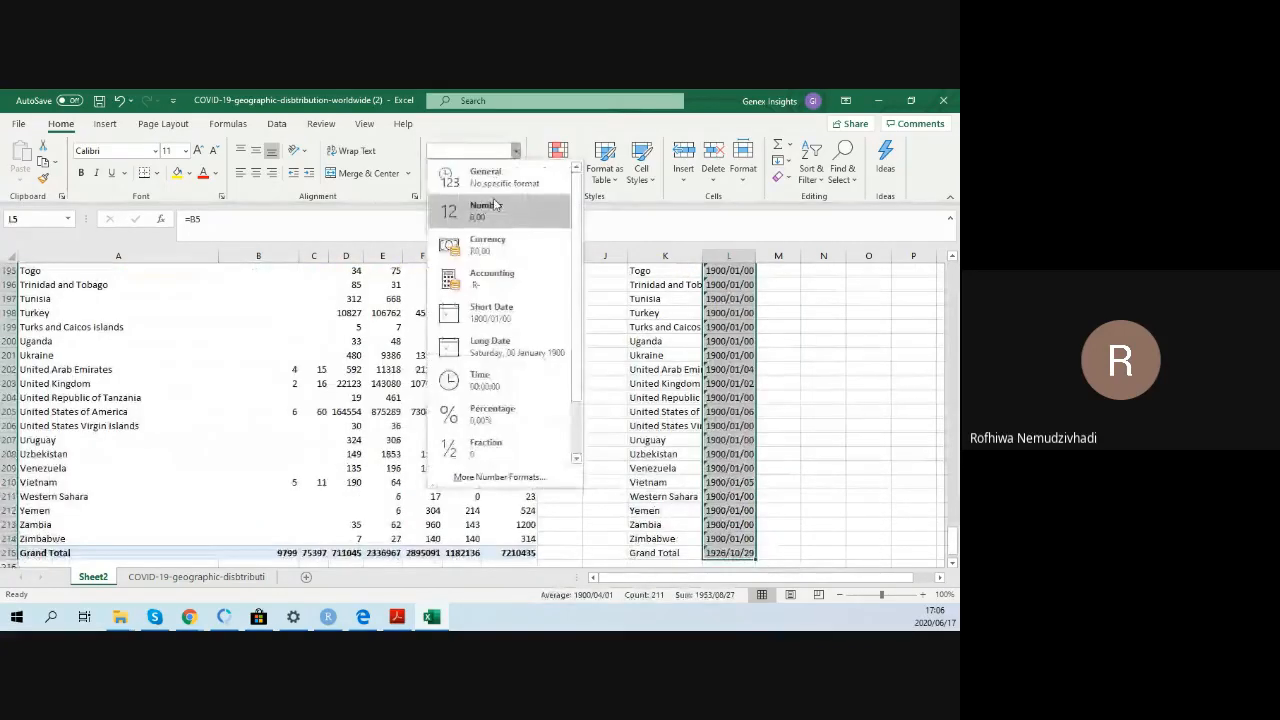
click(512, 215)
click(740, 312)
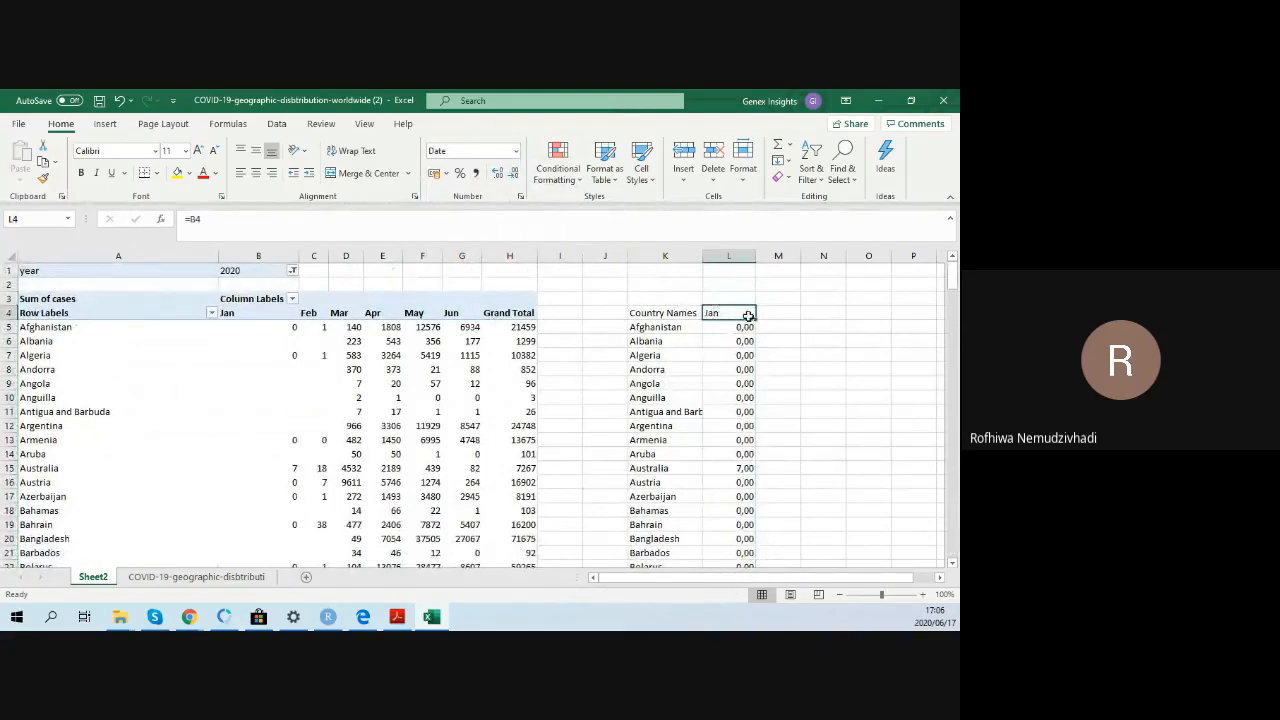
drag(703, 256, 723, 256)
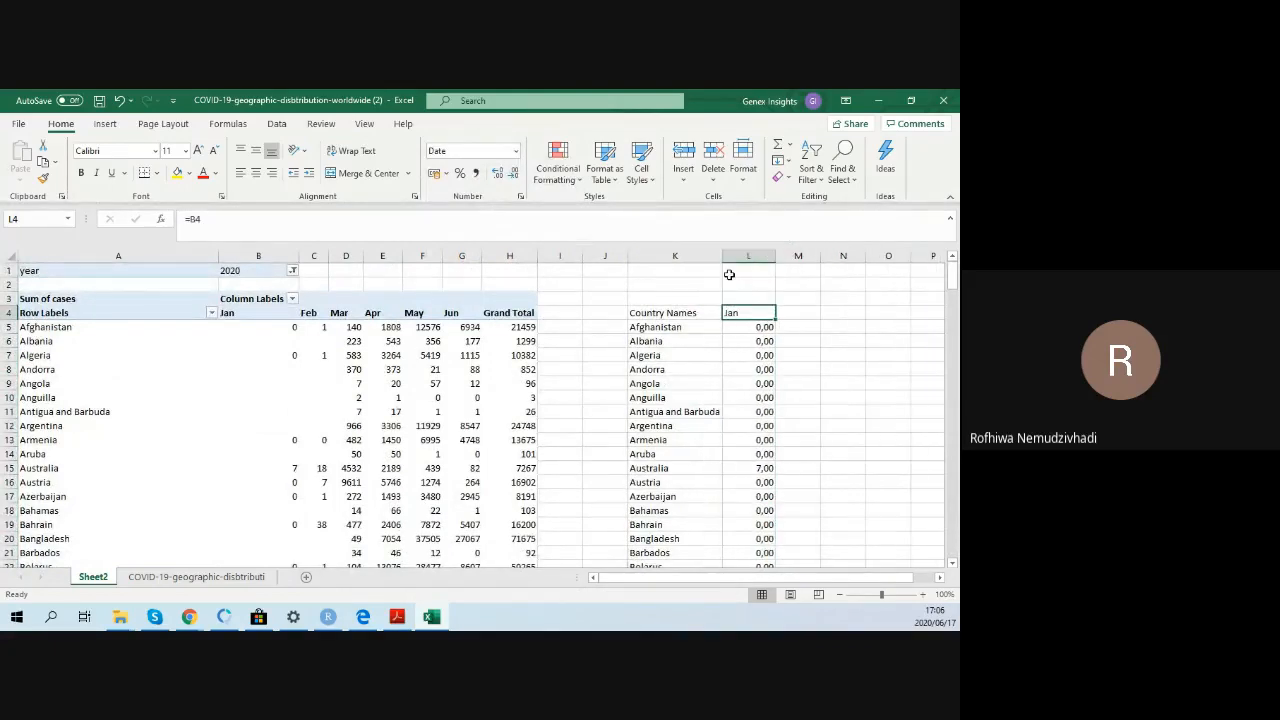
Step: Compare the January heading and values in column L with the pivot table's January column
click(752, 327)
click(755, 315)
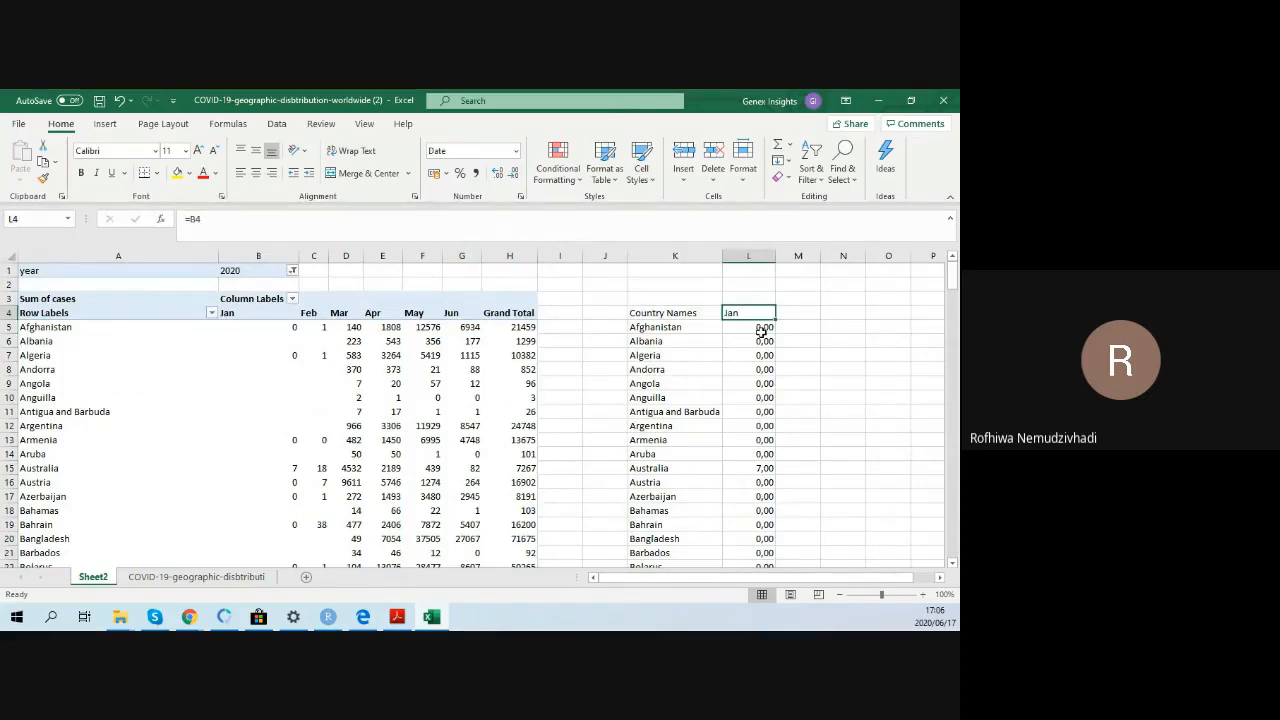
click(761, 330)
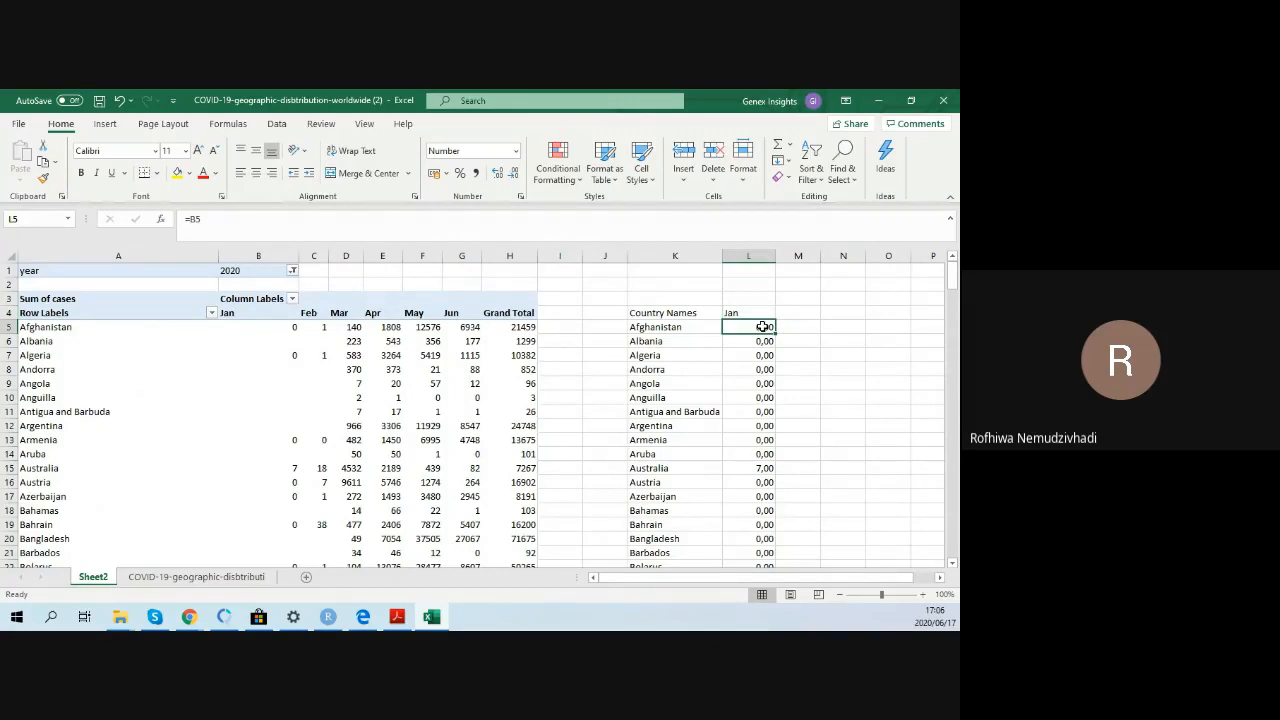
click(752, 303)
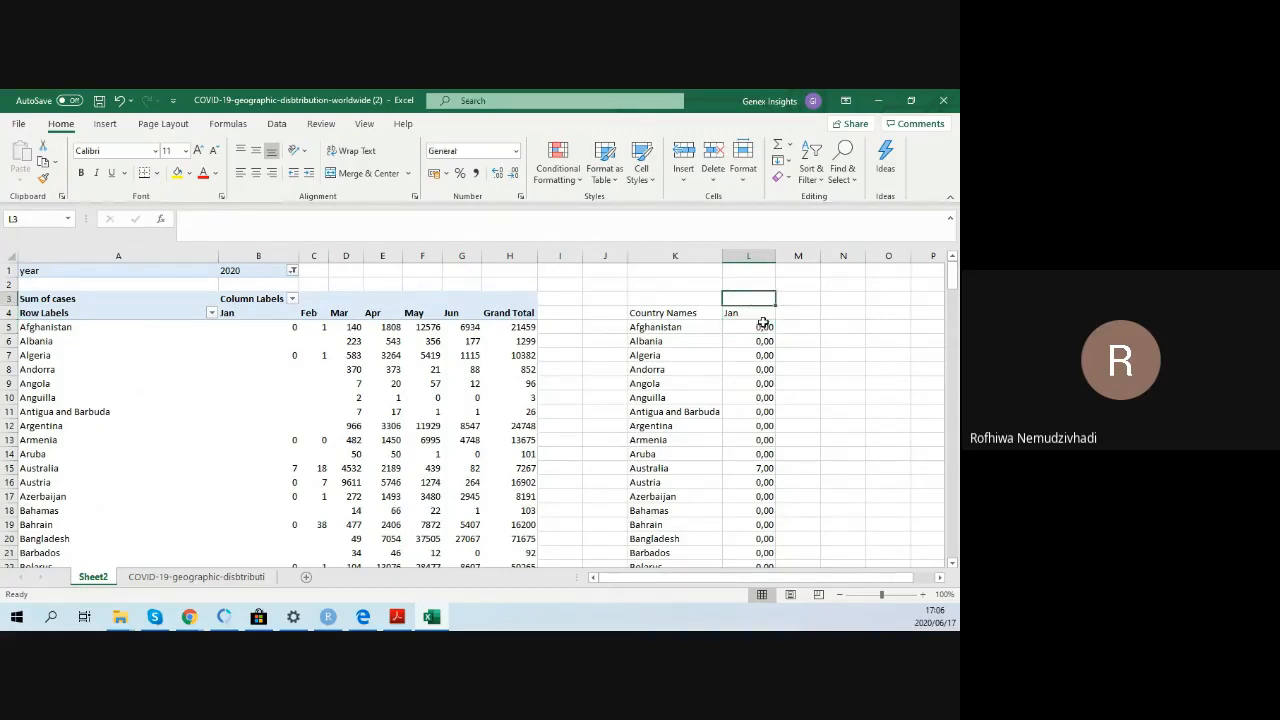
click(763, 325)
click(754, 314)
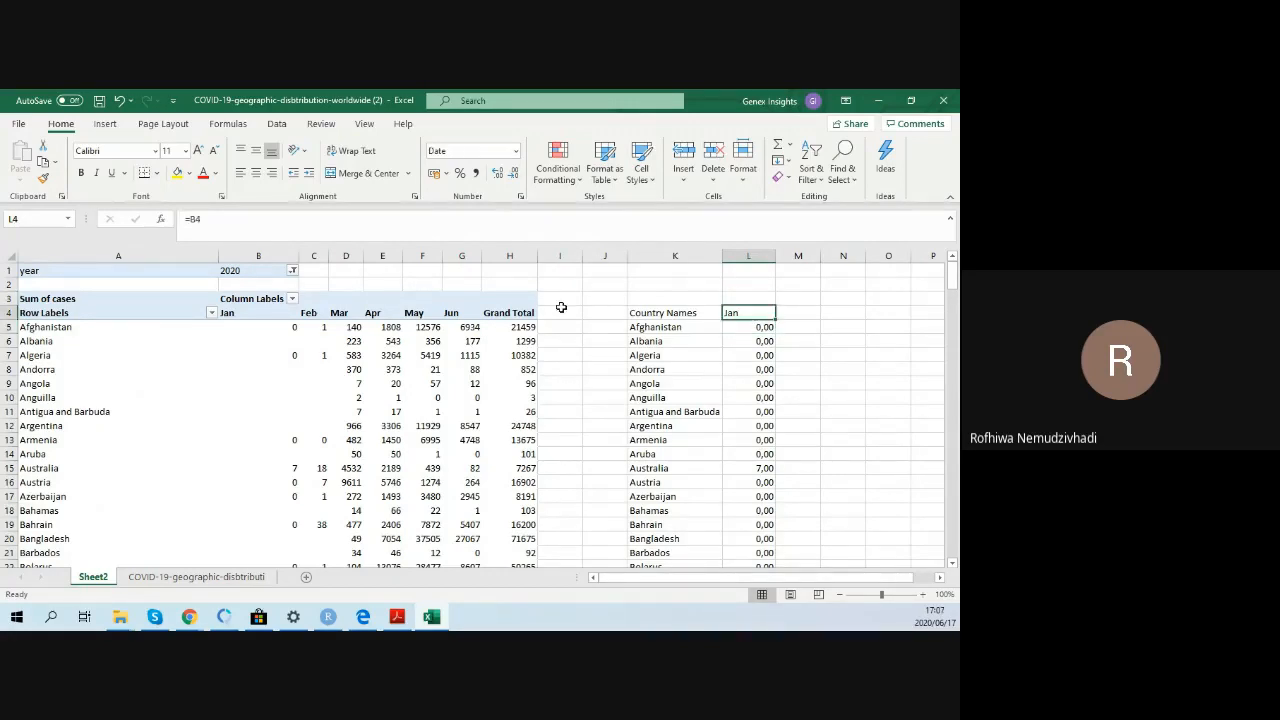
click(762, 327)
click(265, 344)
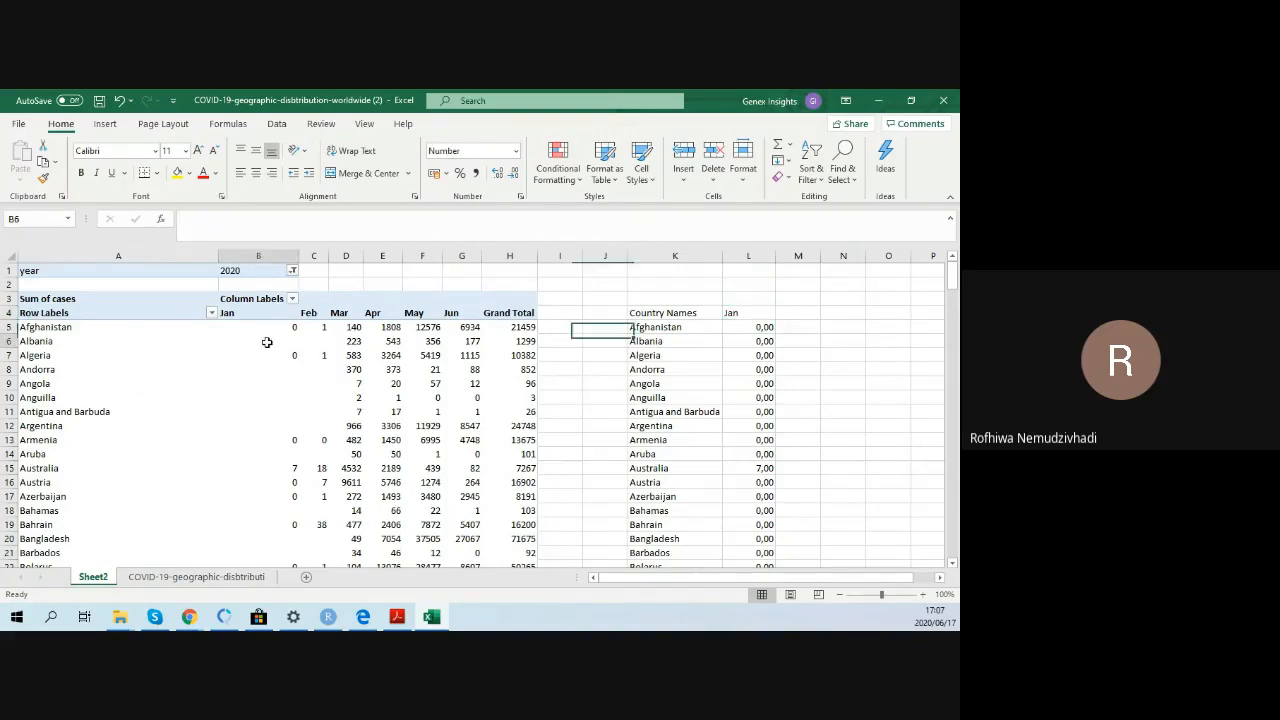
Step: Fill the L4 month heading formula across through P4 for the headings Feb to May
click(740, 325)
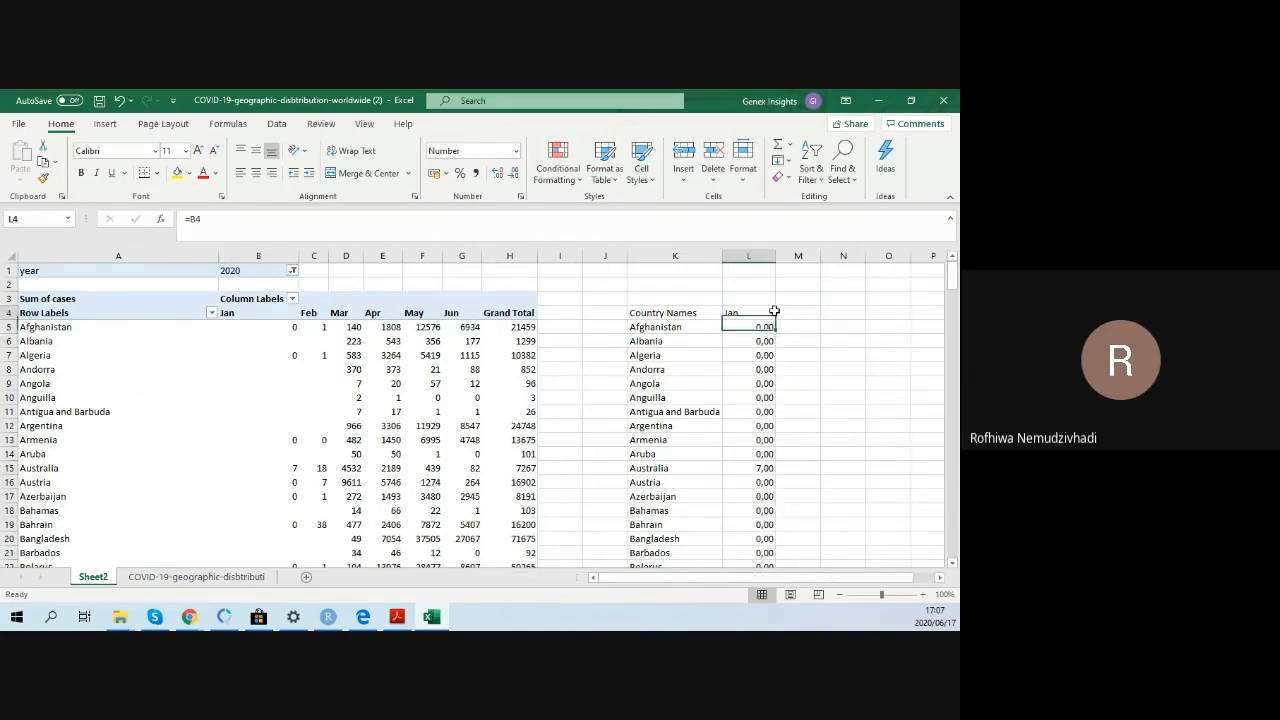
click(766, 313)
drag(775, 319, 936, 316)
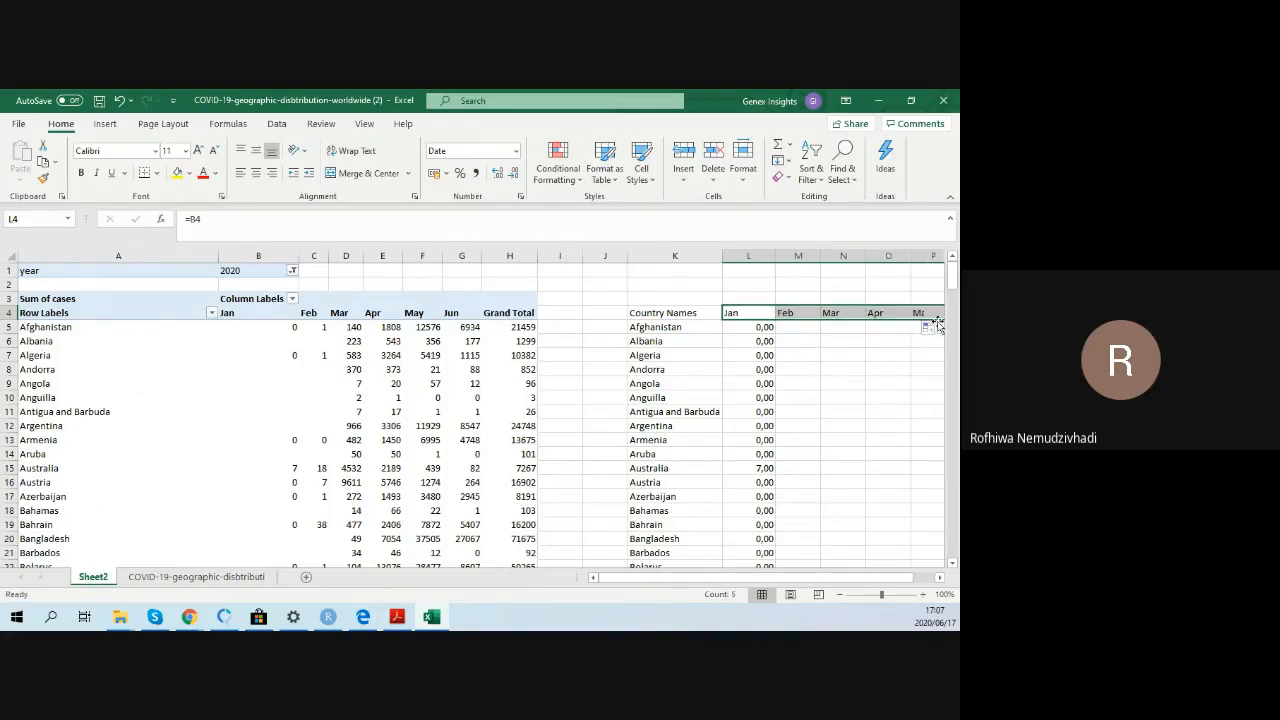
Step: Copy the L5 formula across to P5 and fill it down for every country through the Grand Total row
click(938, 579)
click(938, 579)
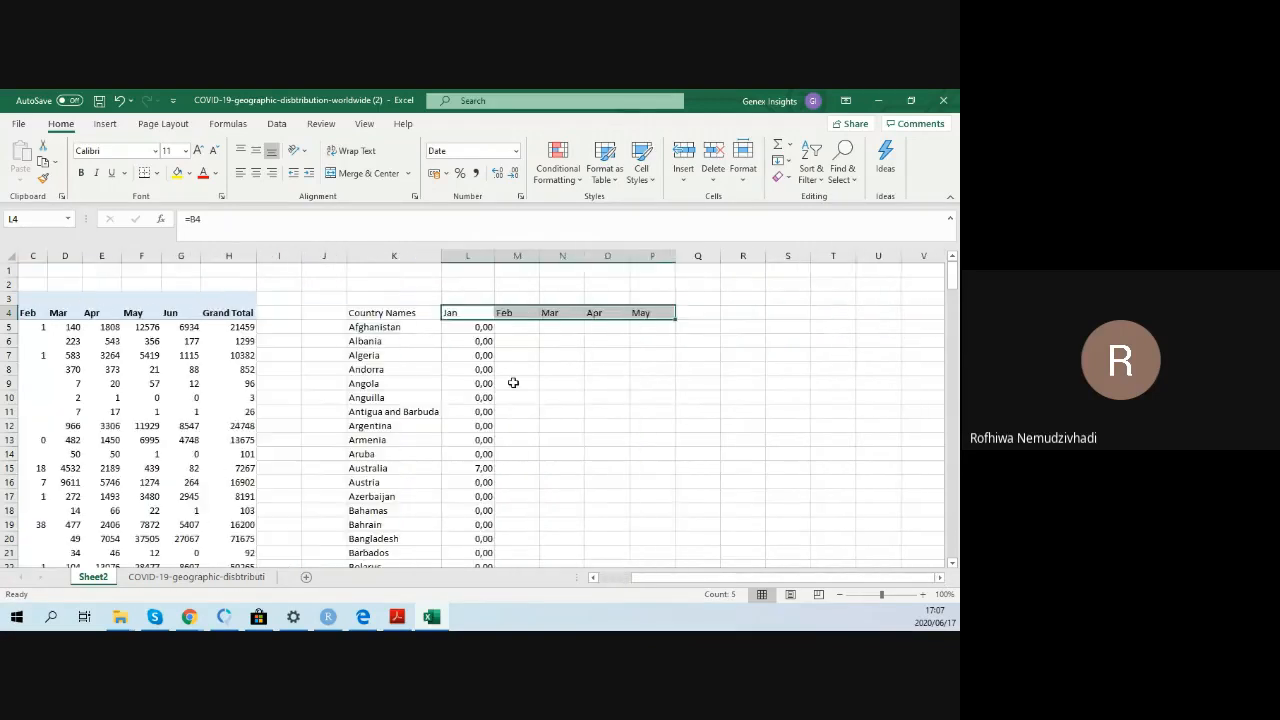
click(470, 328)
drag(494, 334, 668, 331)
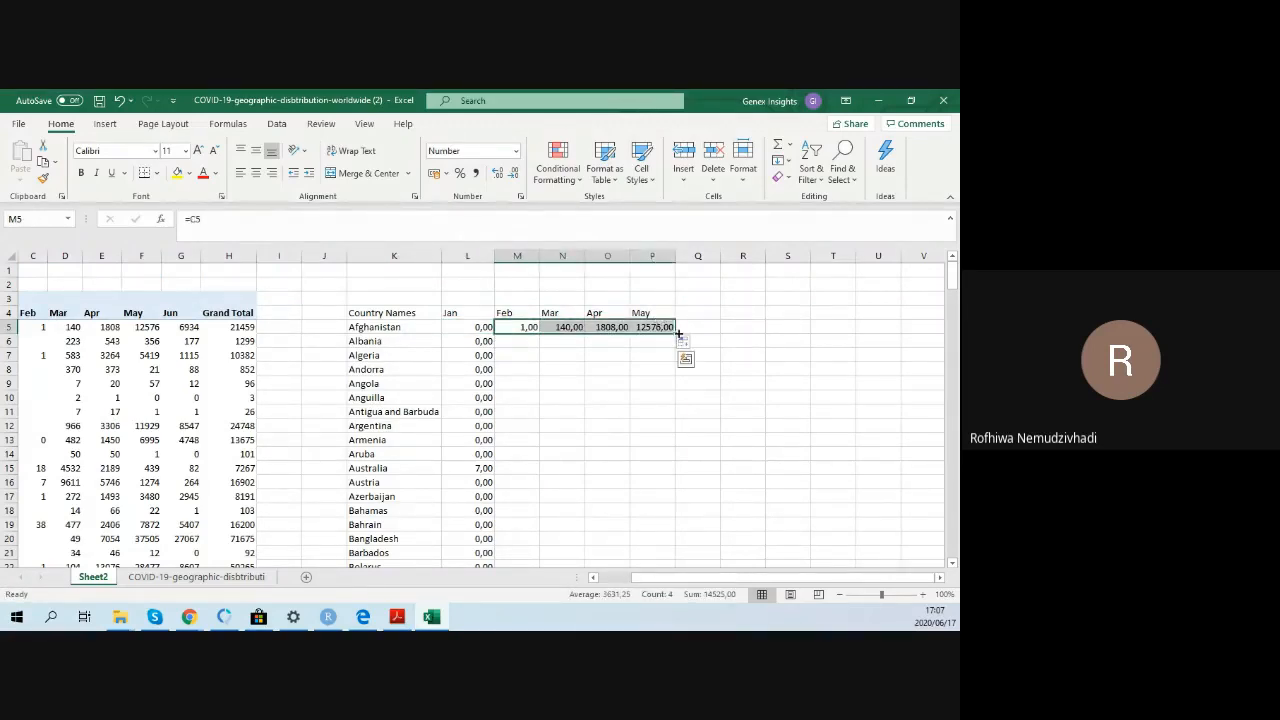
double_click(677, 333)
Step: Remove both decimal places from all monthly case values in columns L to P, from row 5 down
drag(470, 328, 655, 328)
key(ctrl+shift+Down)
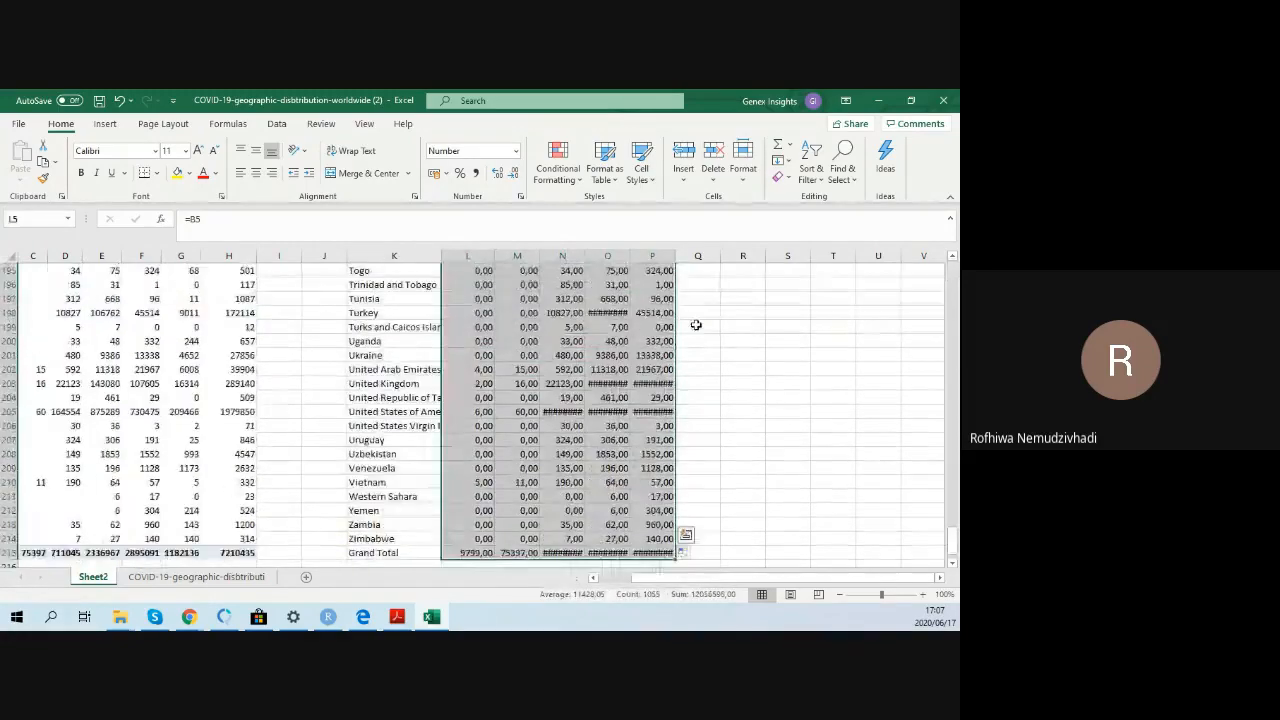
click(513, 175)
click(513, 175)
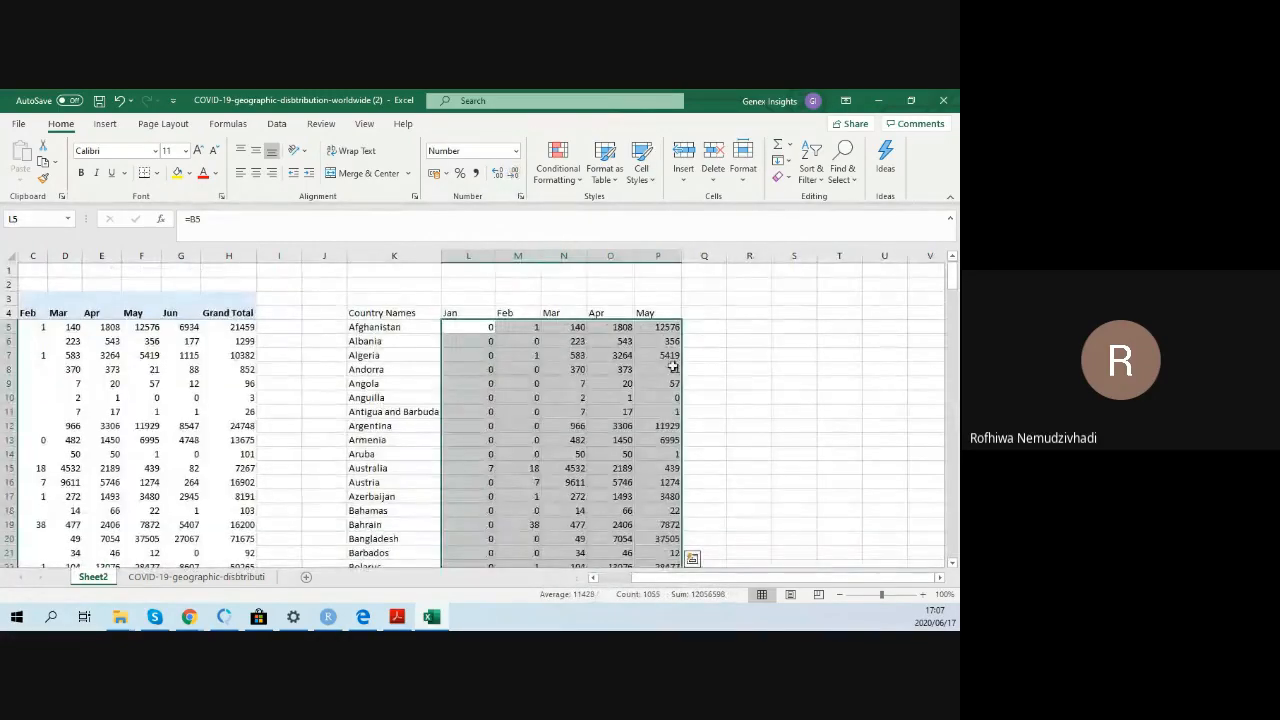
click(704, 328)
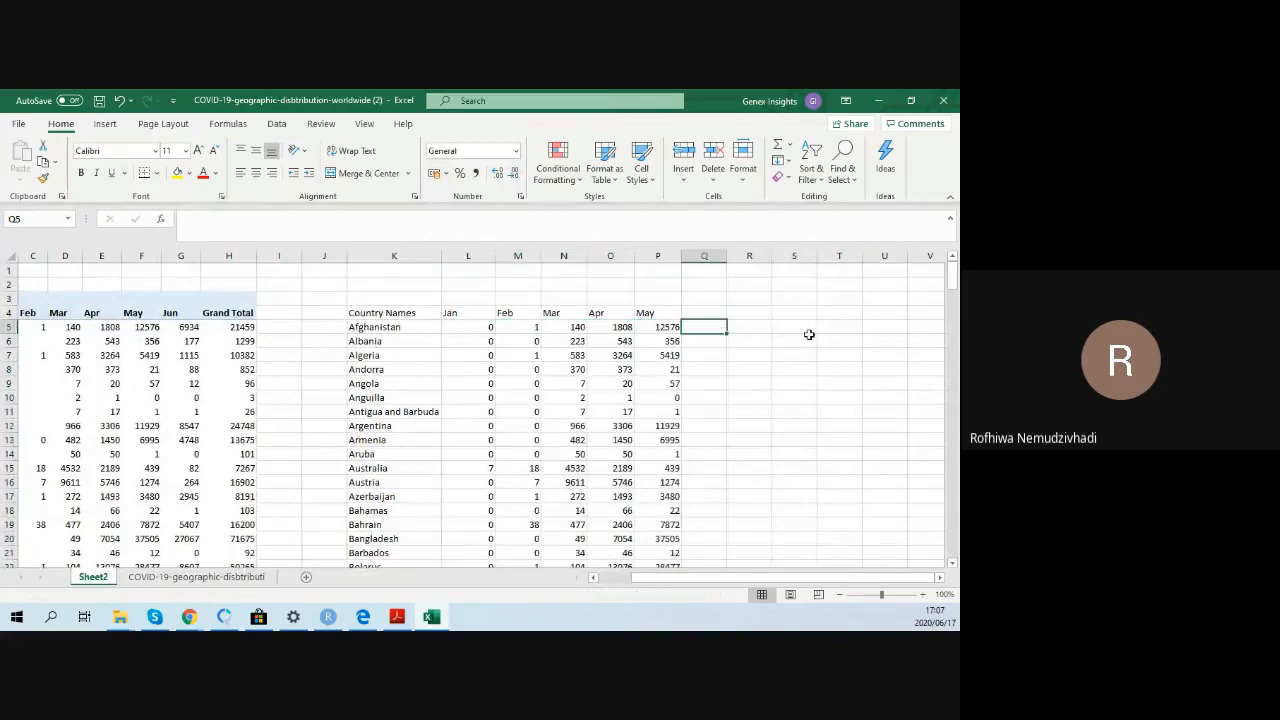
Step: Compare the April and May headings and Afghanistan's values for those months in the linked table
click(750, 329)
click(738, 313)
click(702, 317)
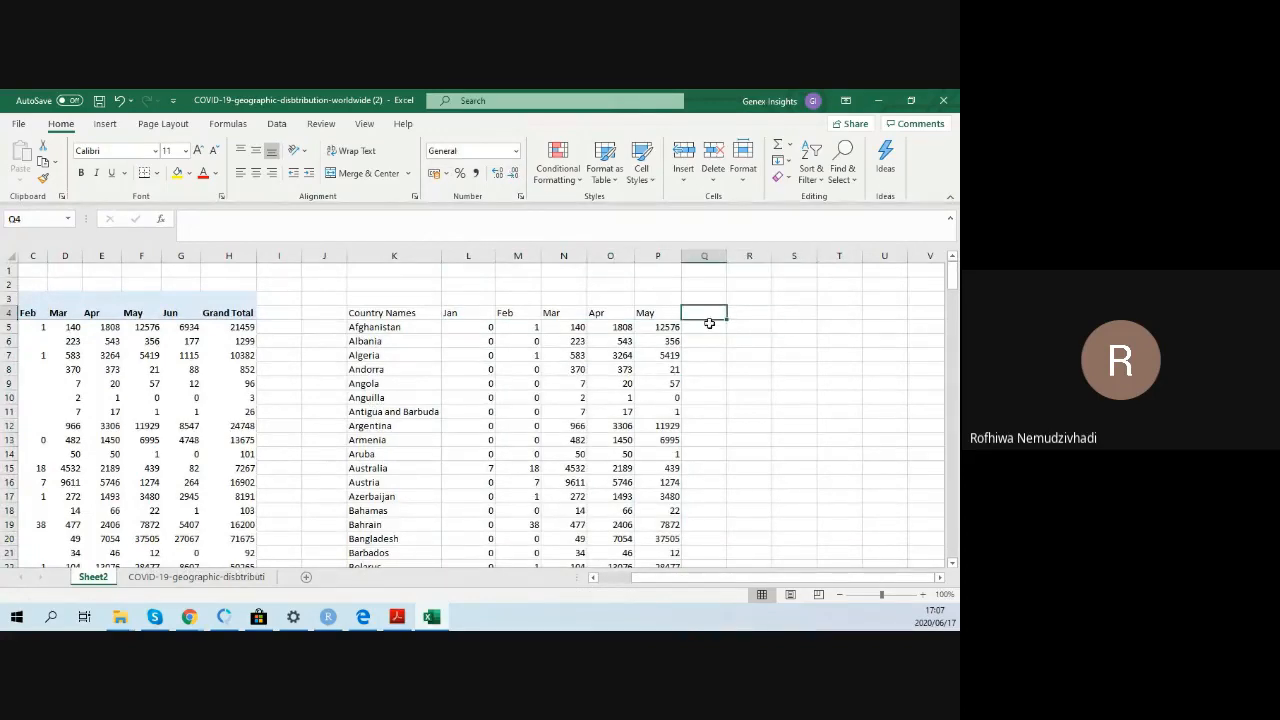
click(730, 316)
click(704, 315)
click(676, 318)
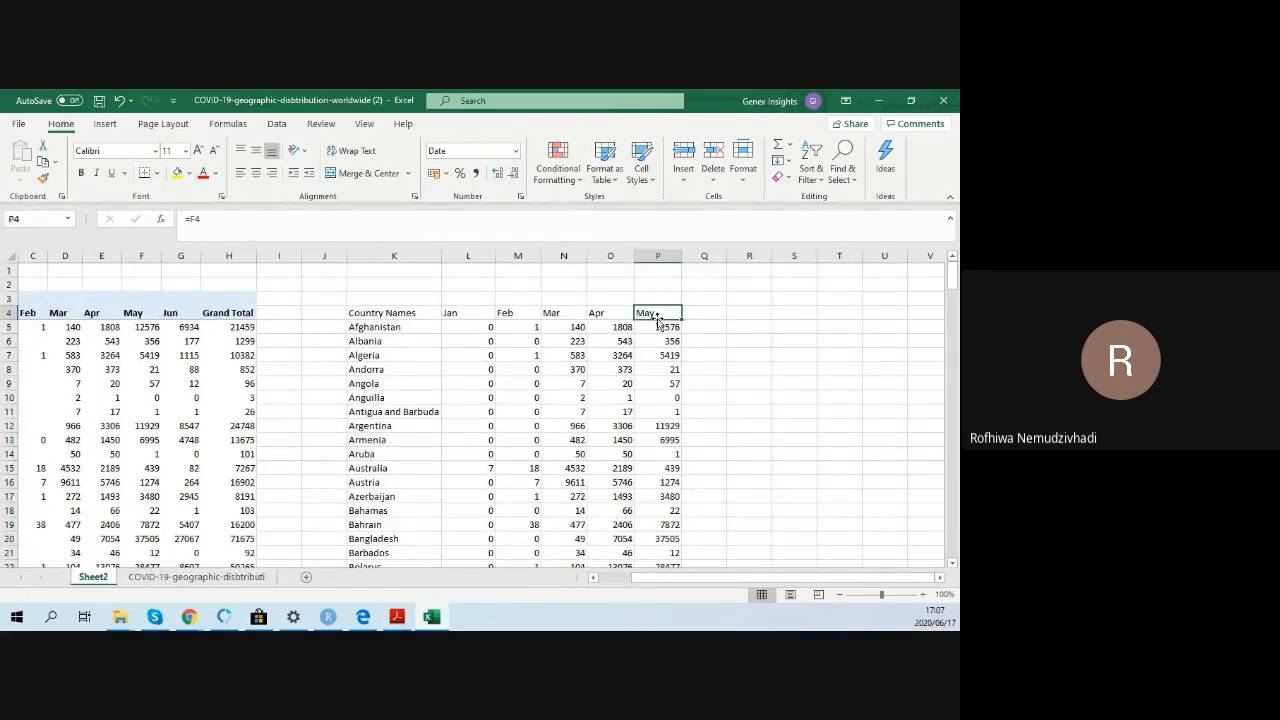
click(656, 340)
click(658, 328)
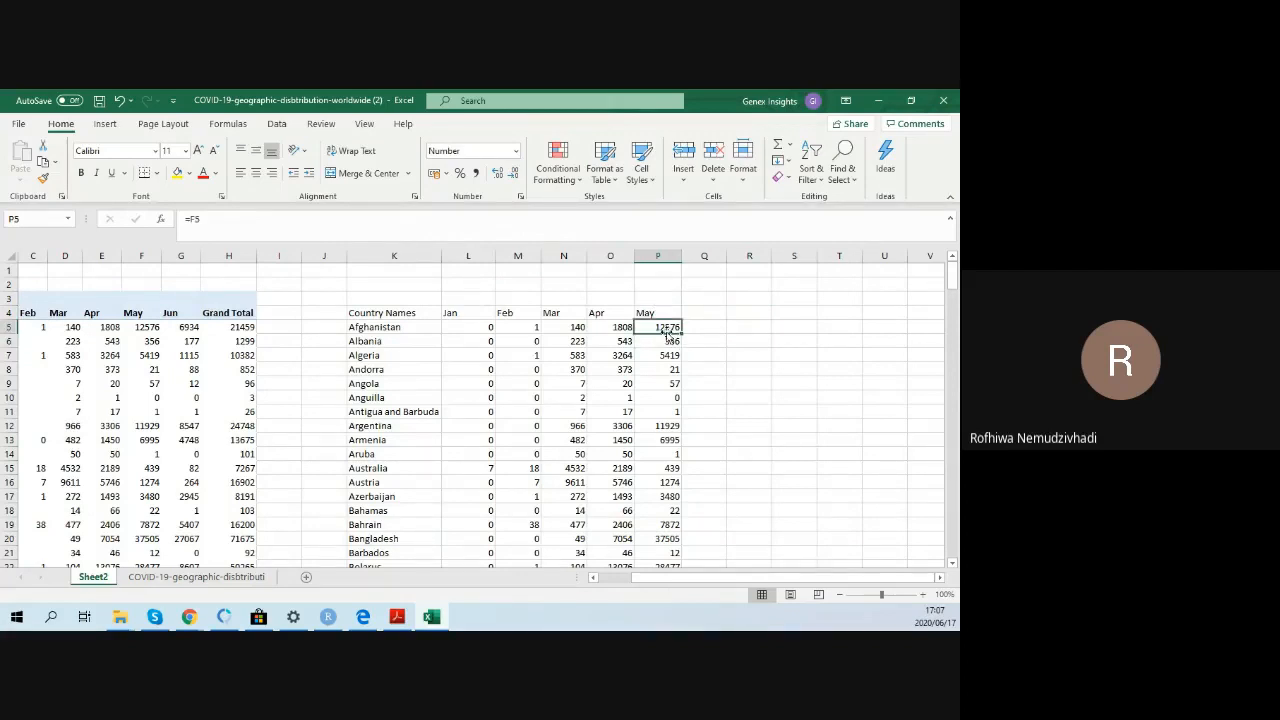
click(608, 326)
click(648, 314)
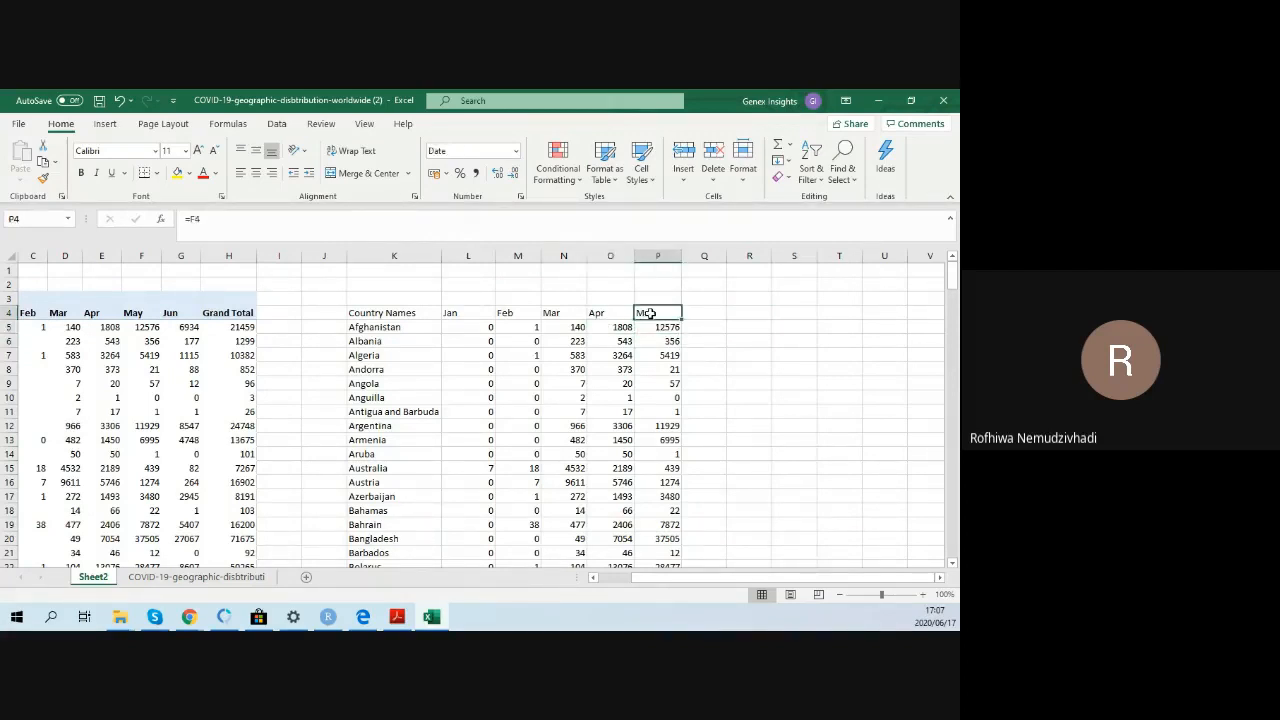
click(620, 315)
click(645, 314)
click(655, 327)
click(602, 329)
click(660, 327)
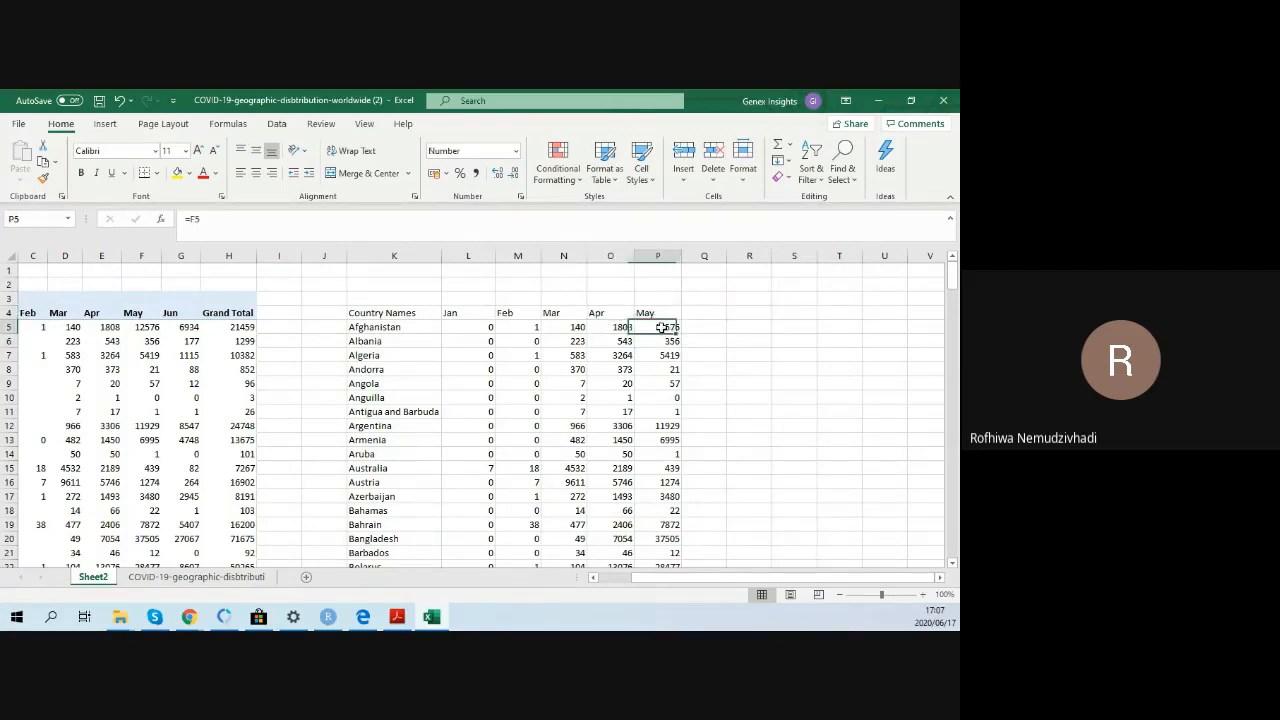
click(624, 327)
click(656, 327)
click(654, 313)
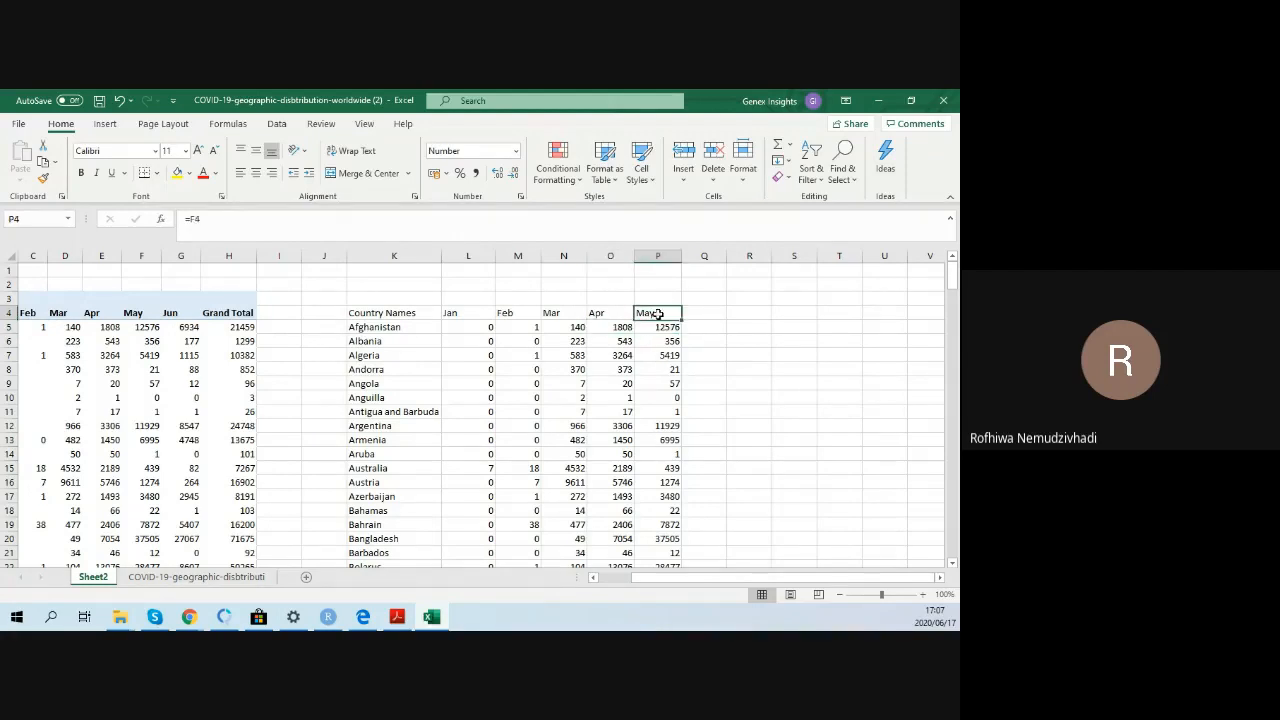
Step: Add the heading Growth in Q4, beside the May column
click(698, 322)
click(703, 314)
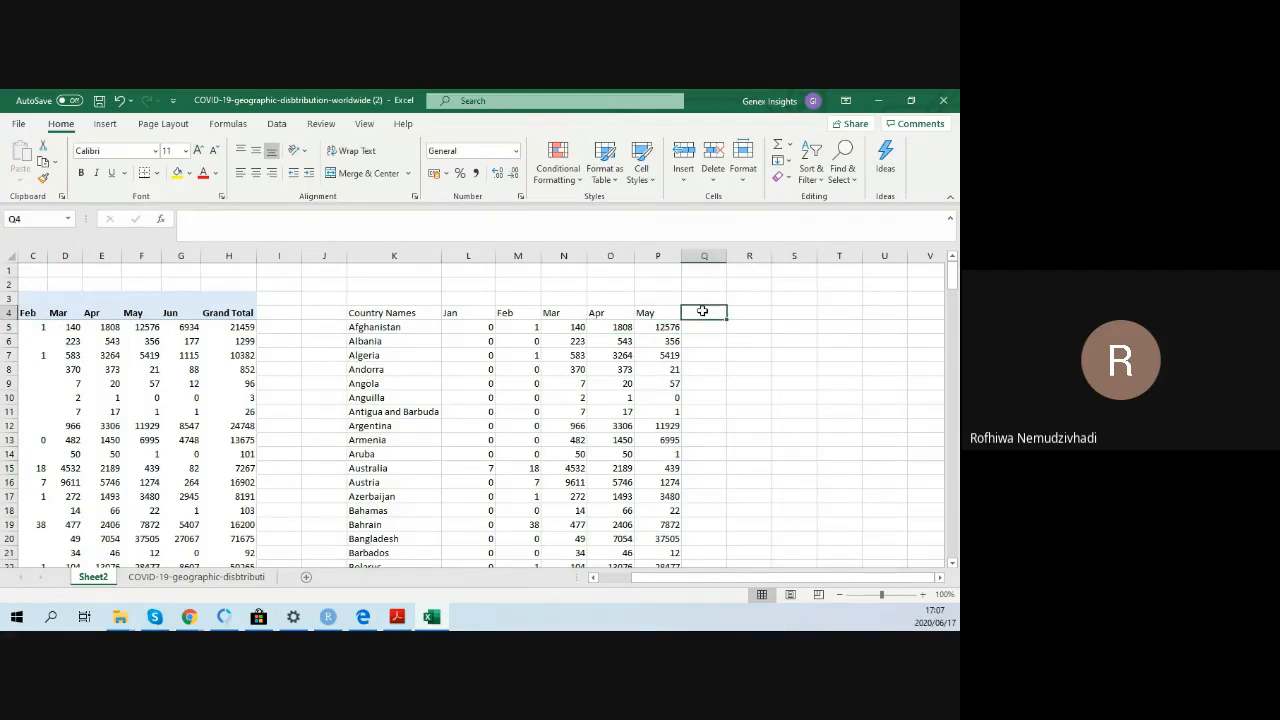
text(gROWTH)
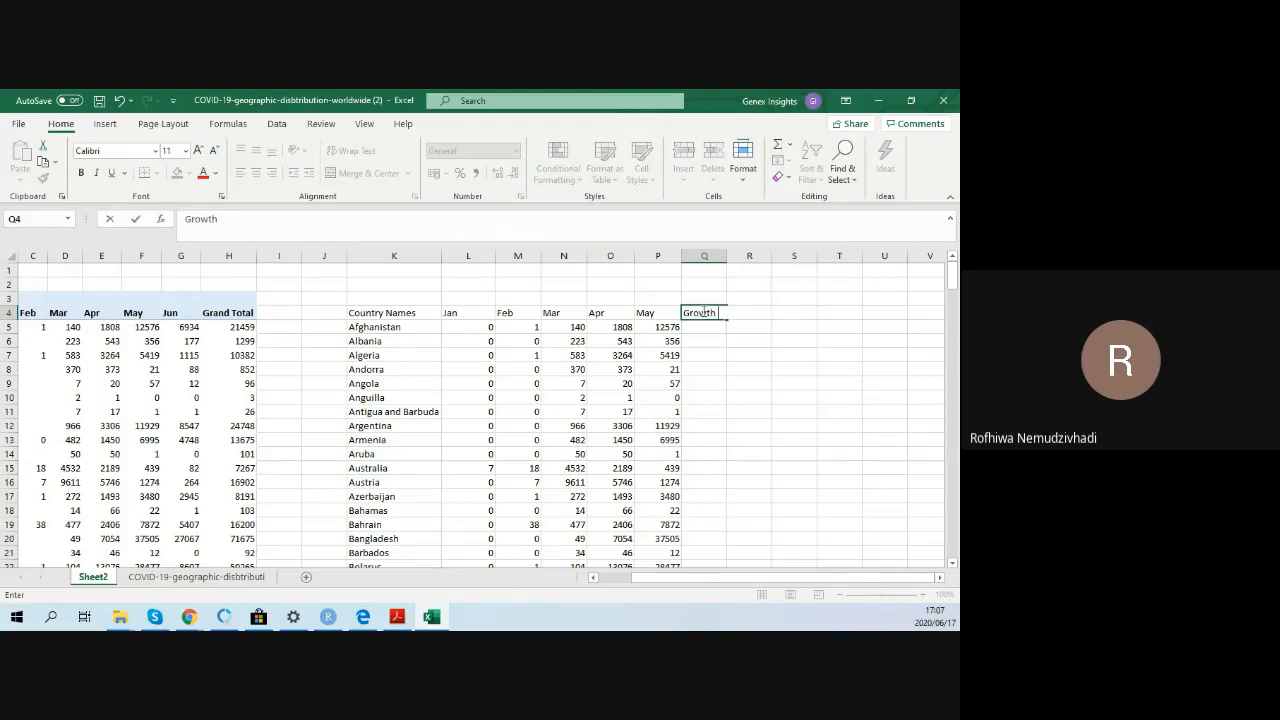
key(ctrl+Return)
Step: Start a formula in Q5 for Afghanistan's growth
key(Left)
key(Down)
key(Down)
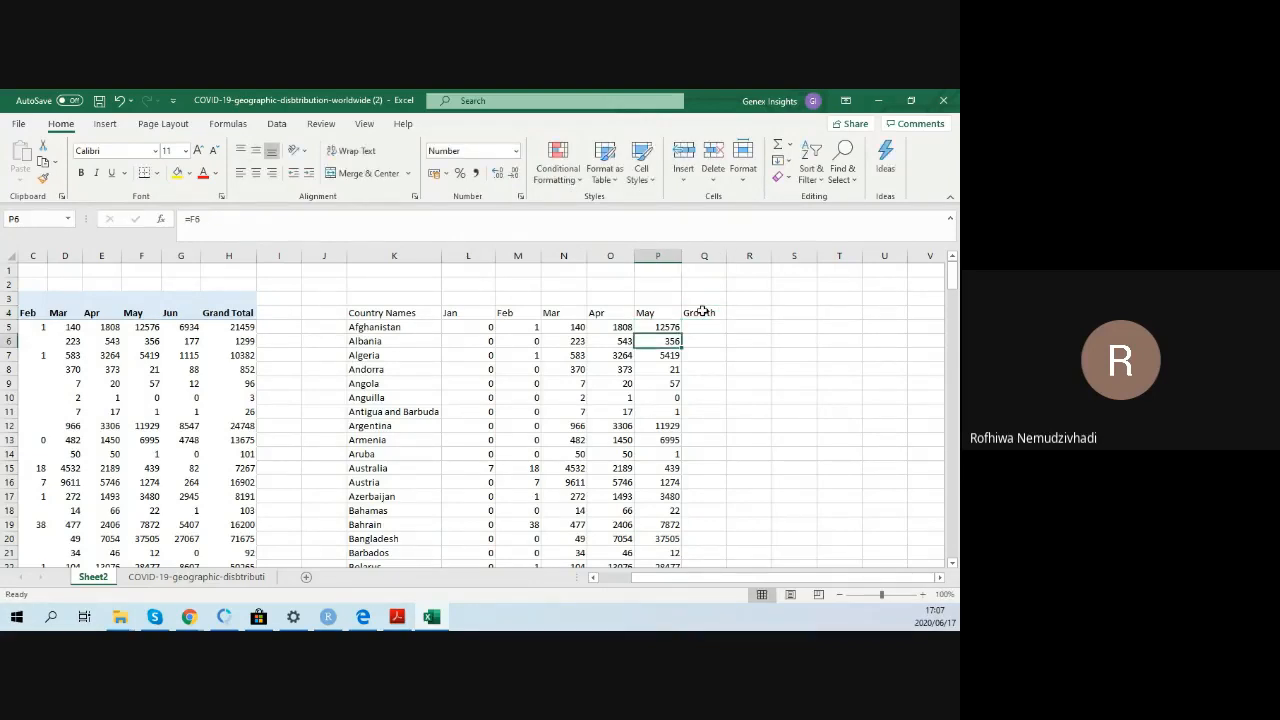
key(Up)
key(Right)
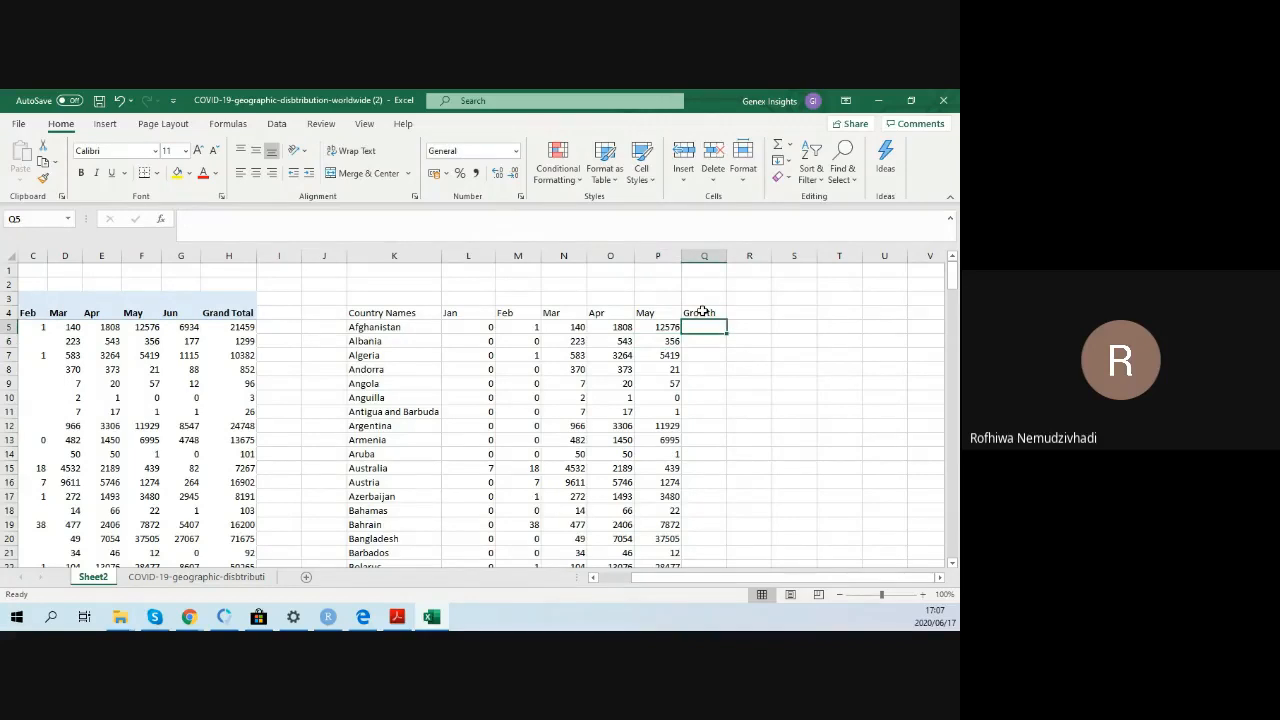
text(=)
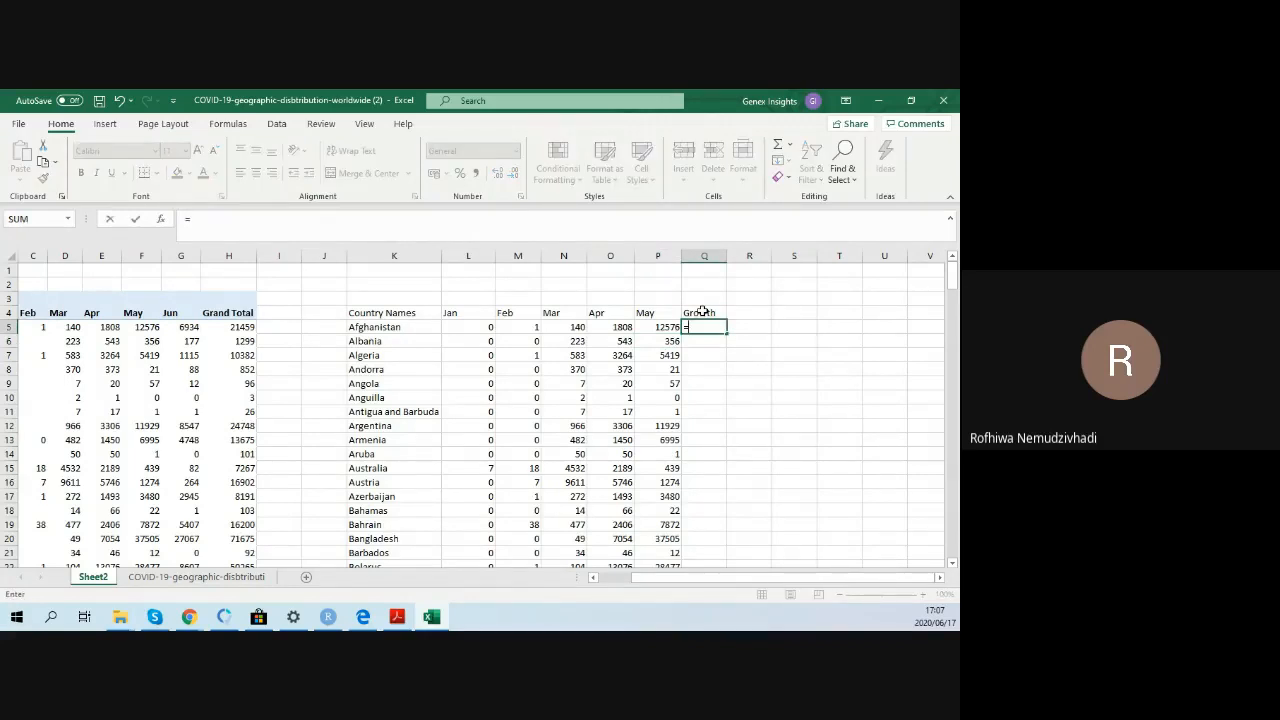